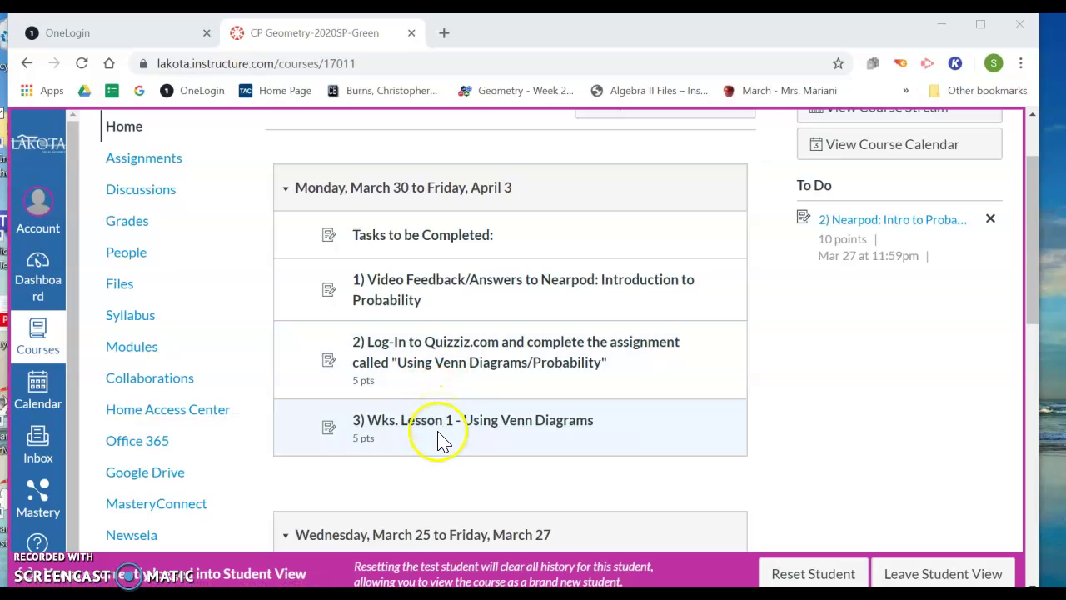
- Download Wks. Lesson 1 - Venn-Diagrams-1.pdf from the "3) Wks. Lesson 1 - Using Venn Diagrams" assignment and open the downloaded copy
left_click(427, 422)
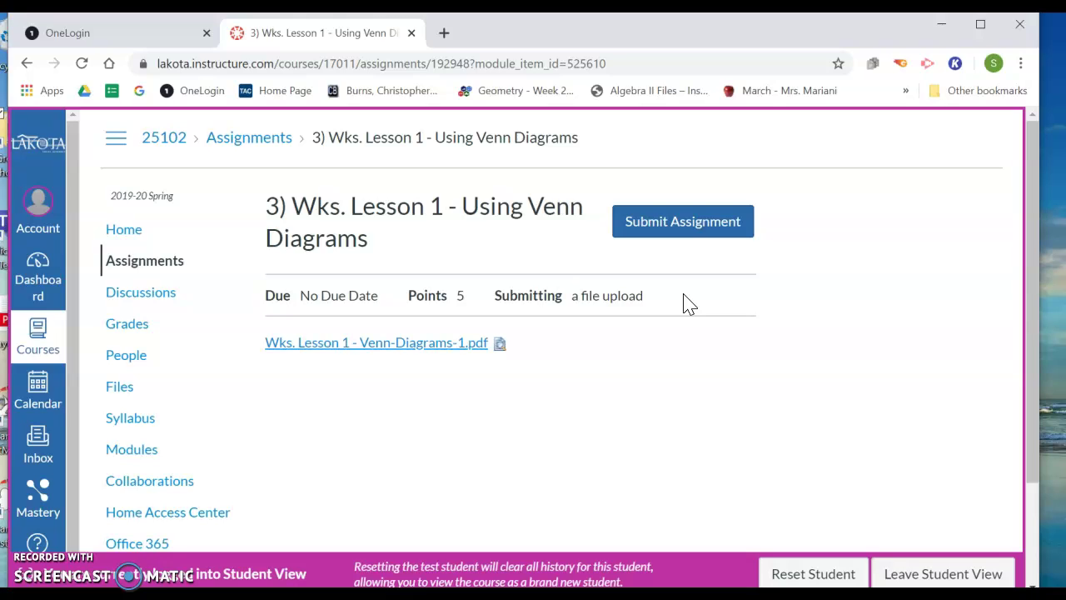
left_click(408, 346)
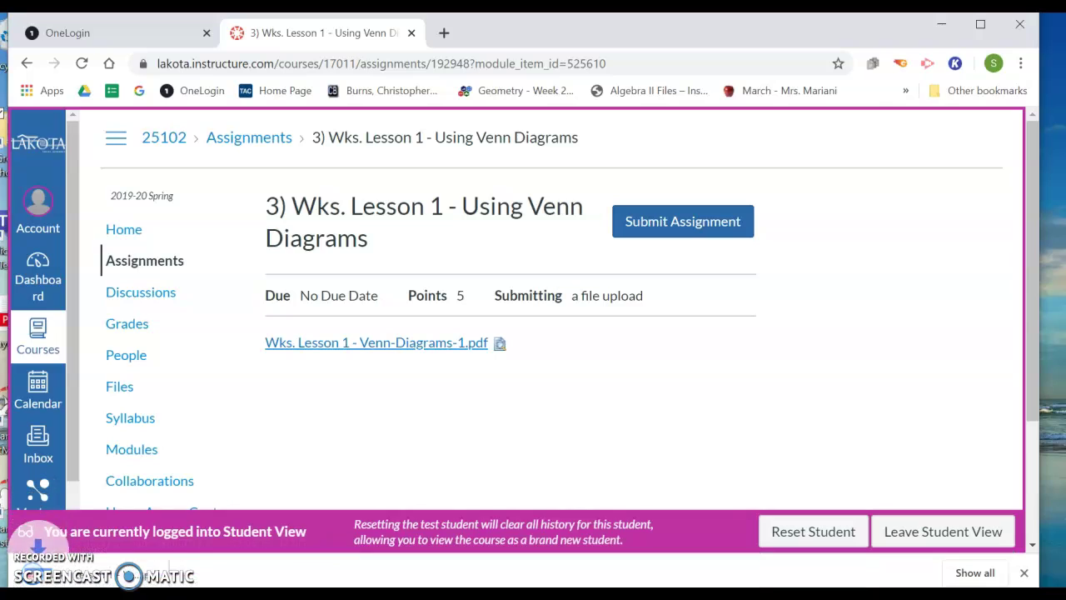
left_click(83, 574)
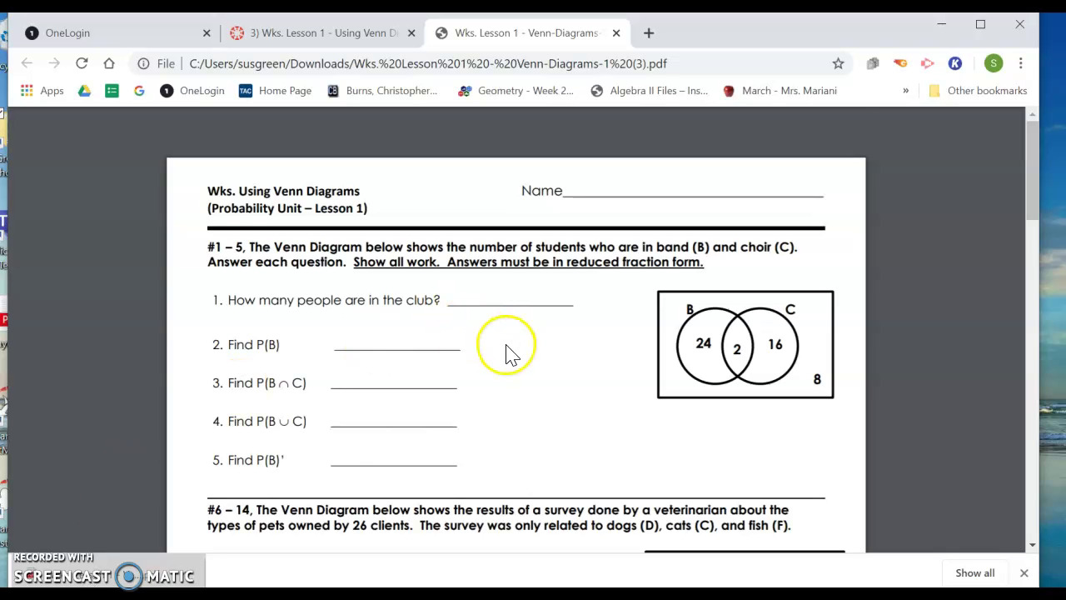
- Read through the questions on both pages of the Venn diagram worksheet and close the PDF
scroll(510, 350, "down", 9)
scroll(516, 333, "down", 8)
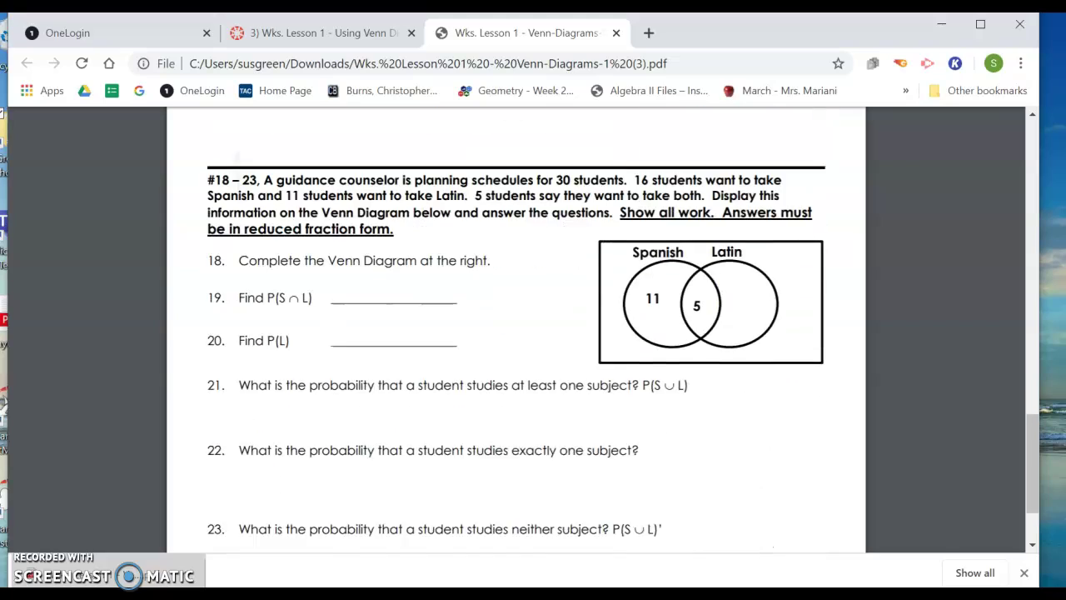
scroll(516, 350, "down", 1)
scroll(516, 350, "up", 3)
scroll(516, 350, "down", 3)
scroll(517, 349, "up", 6)
scroll(516, 350, "up", 10)
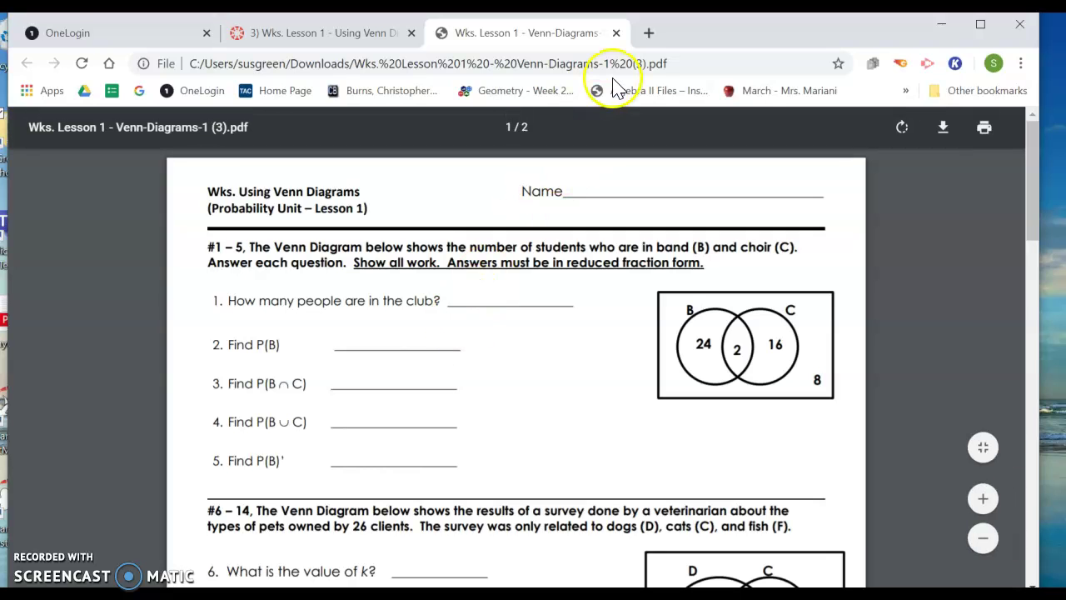
left_click(616, 34)
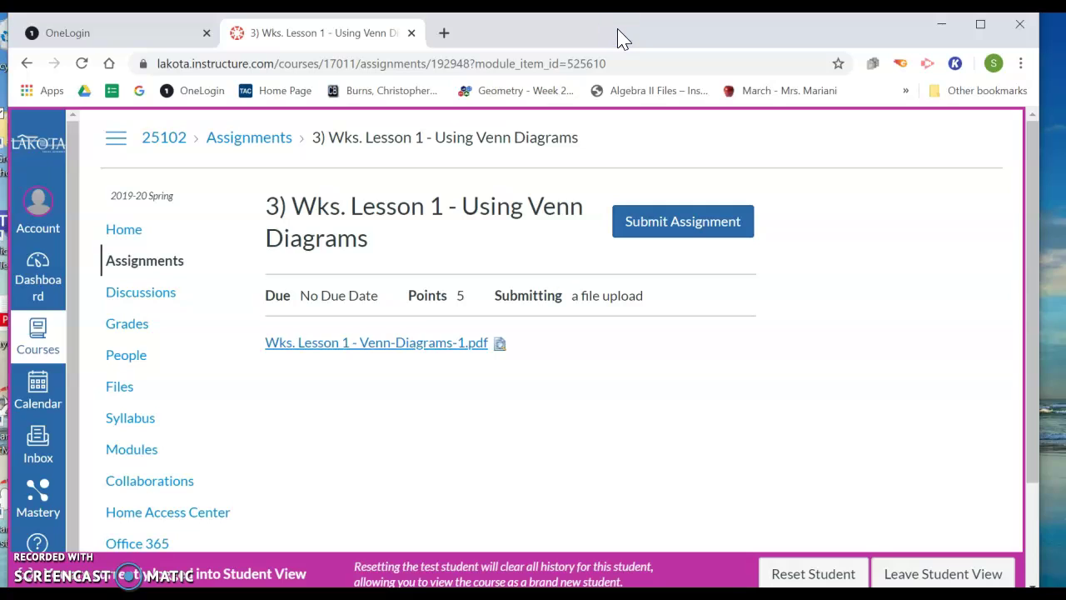
- Review the assignment's file upload submission form and return to the course home page without submitting anything
left_click(651, 224)
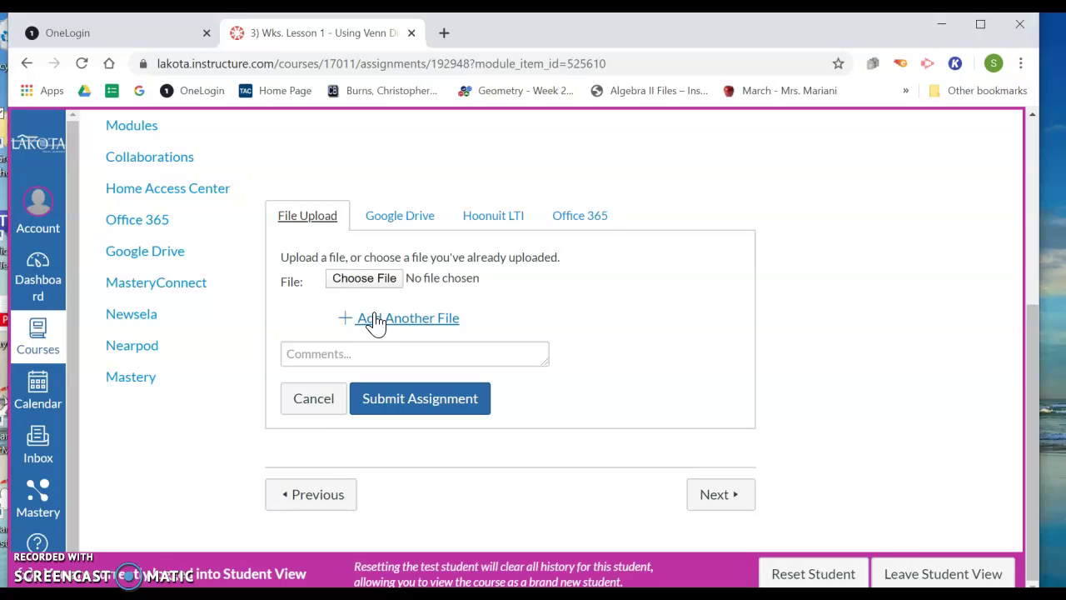
left_click(543, 356)
scroll(562, 383, "up", 4)
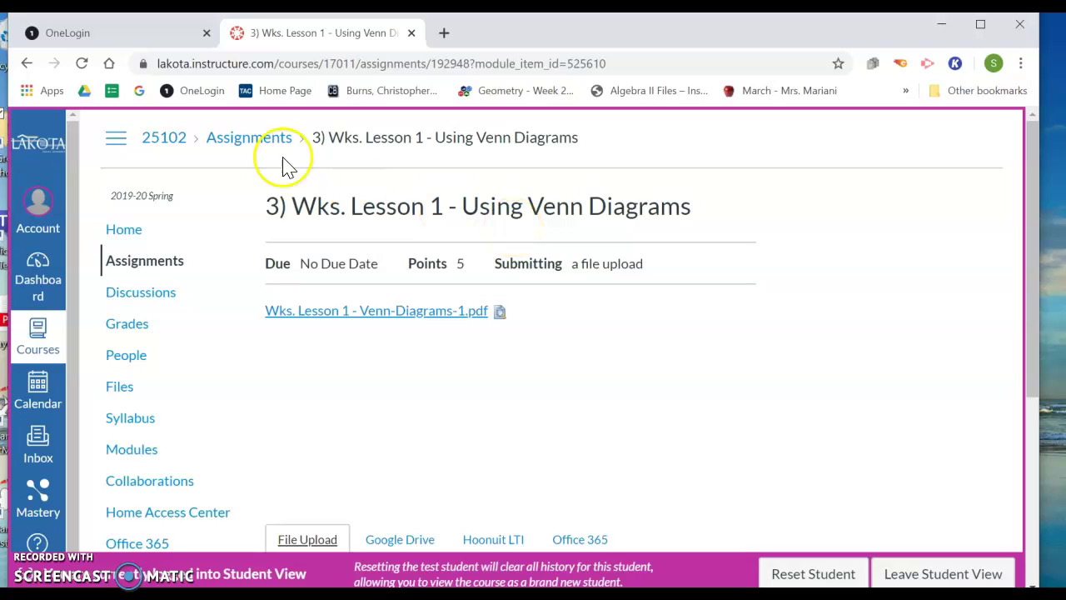
left_click(26, 65)
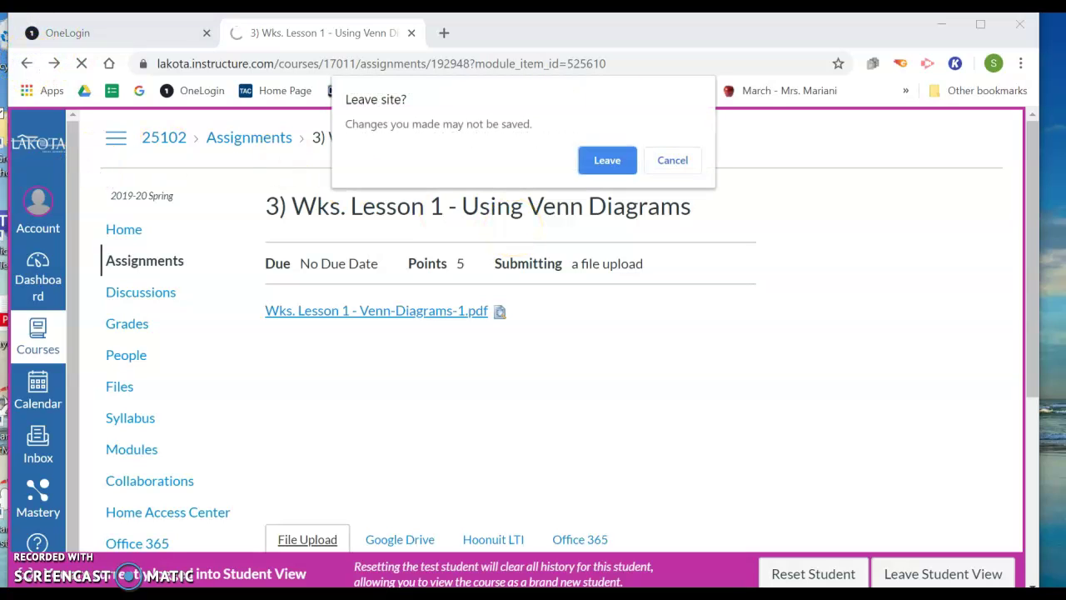
left_click(616, 169)
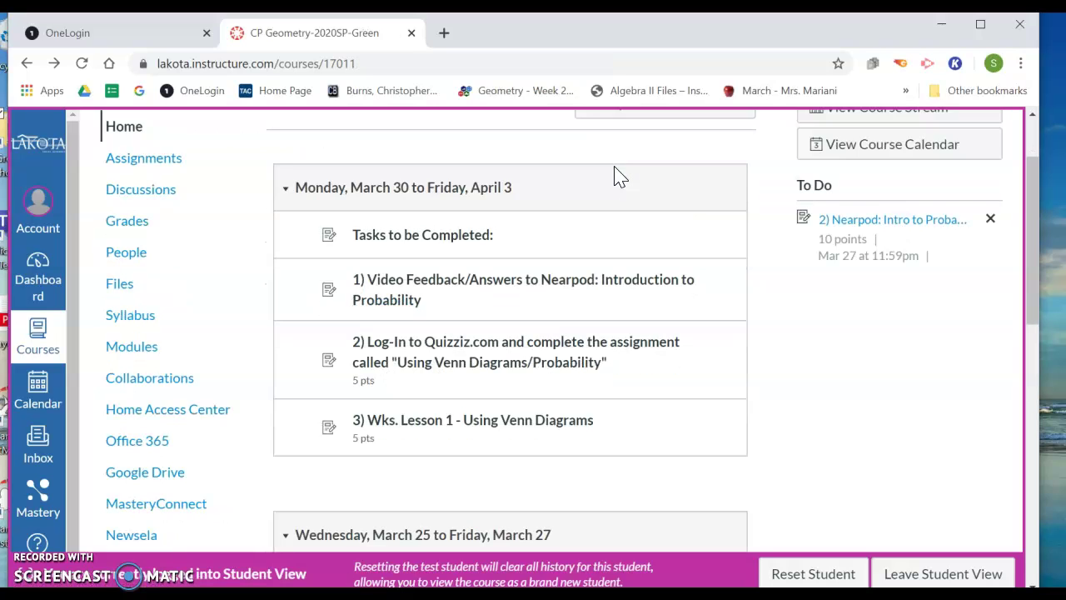
- Reopen the Lesson 1 worksheet assignment, check its file submission options again, and close the page, discarding the form
left_click(488, 423)
left_click(696, 222)
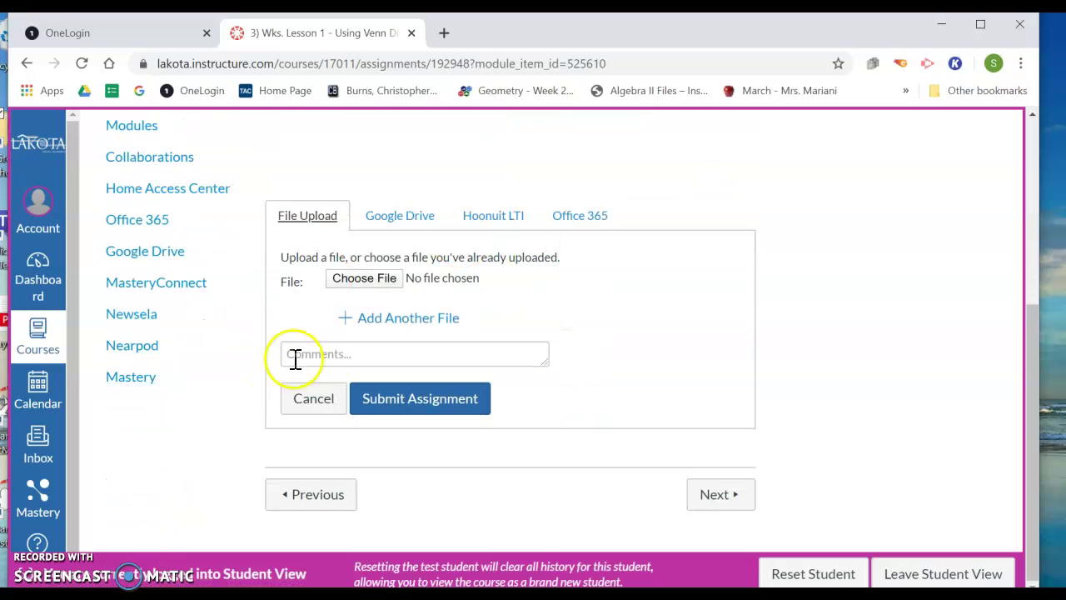
left_click(428, 292)
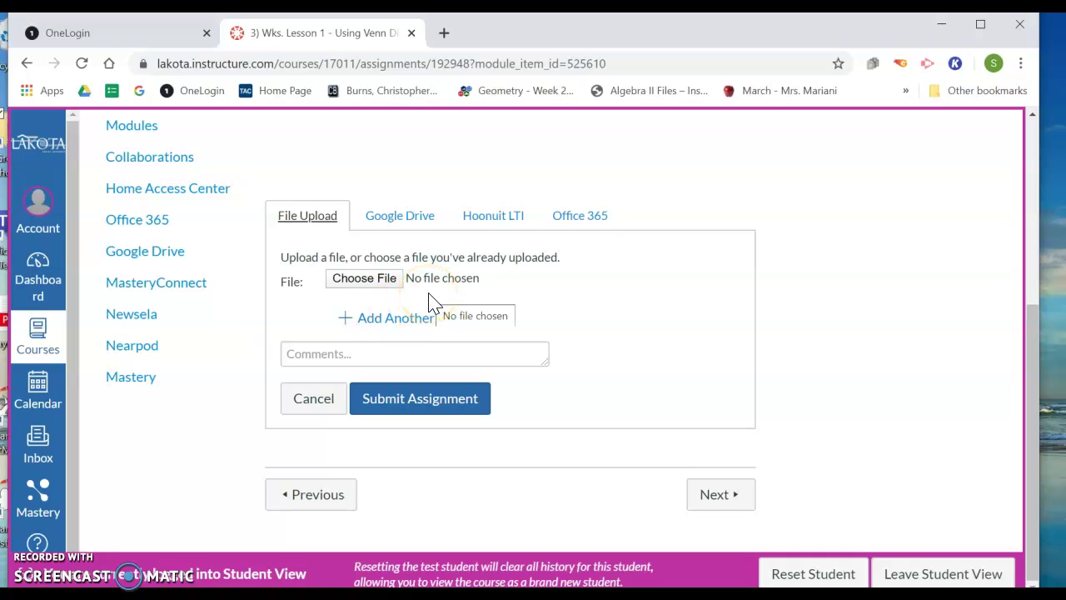
scroll(430, 303, "up", 3)
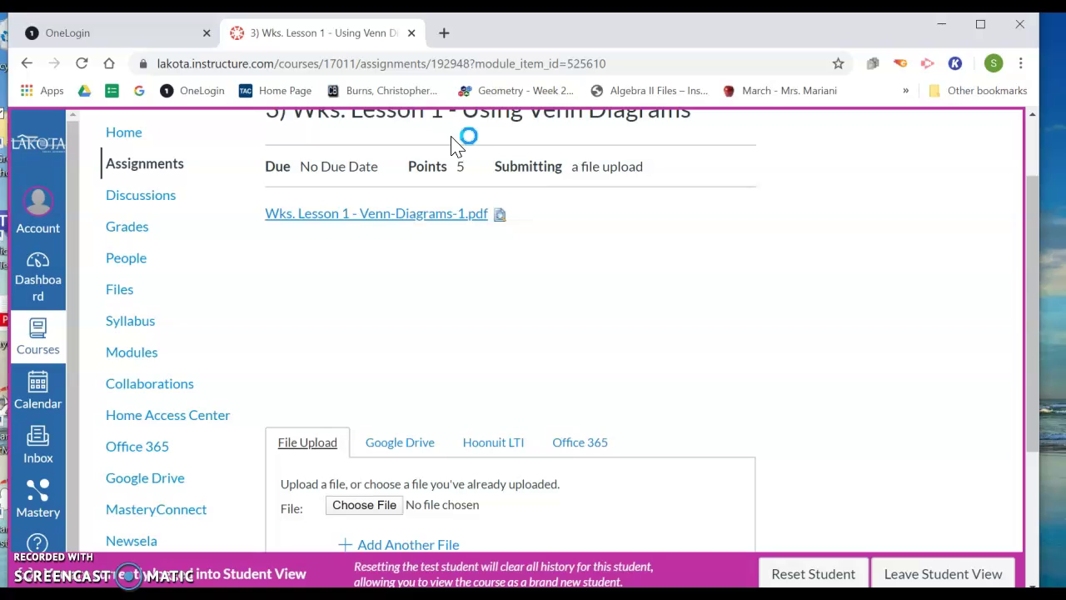
left_click(411, 33)
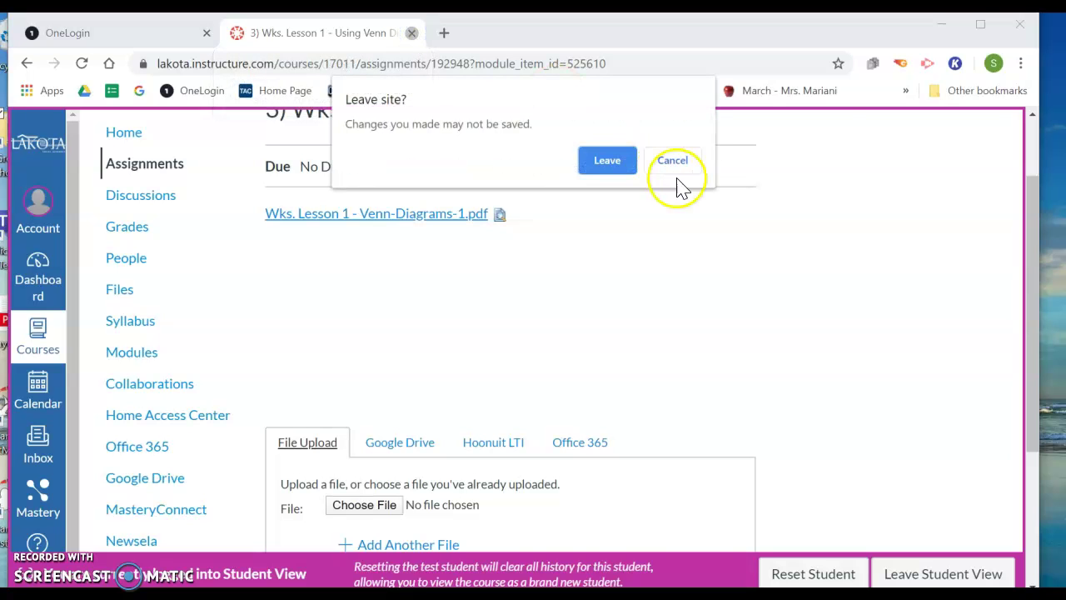
left_click(619, 165)
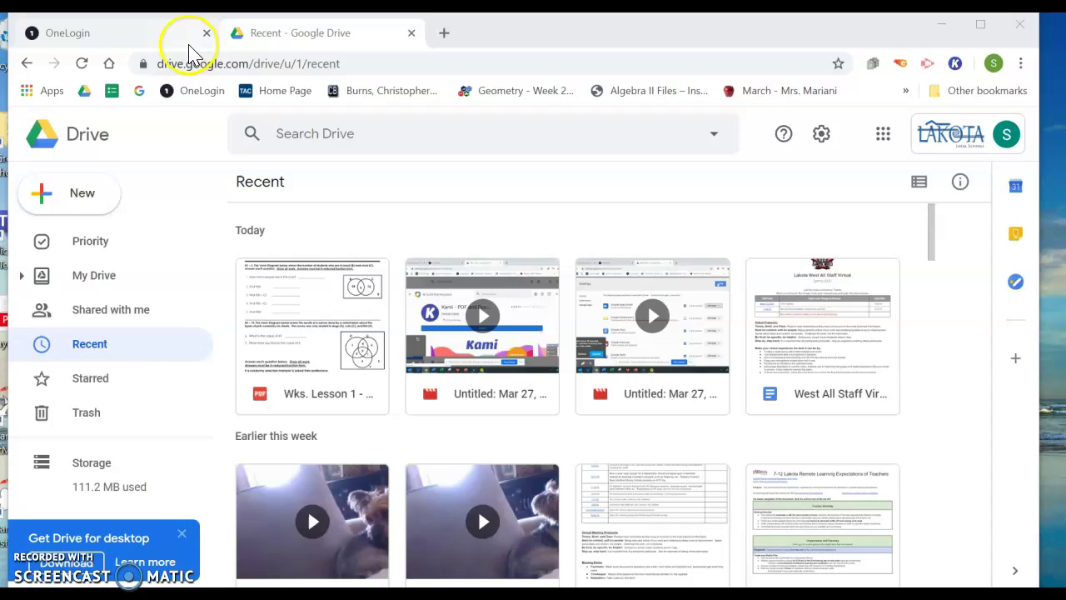
- Open Google Drive from the OneLogin portal and display the apps connected to it in the Drive settings
left_click(164, 40)
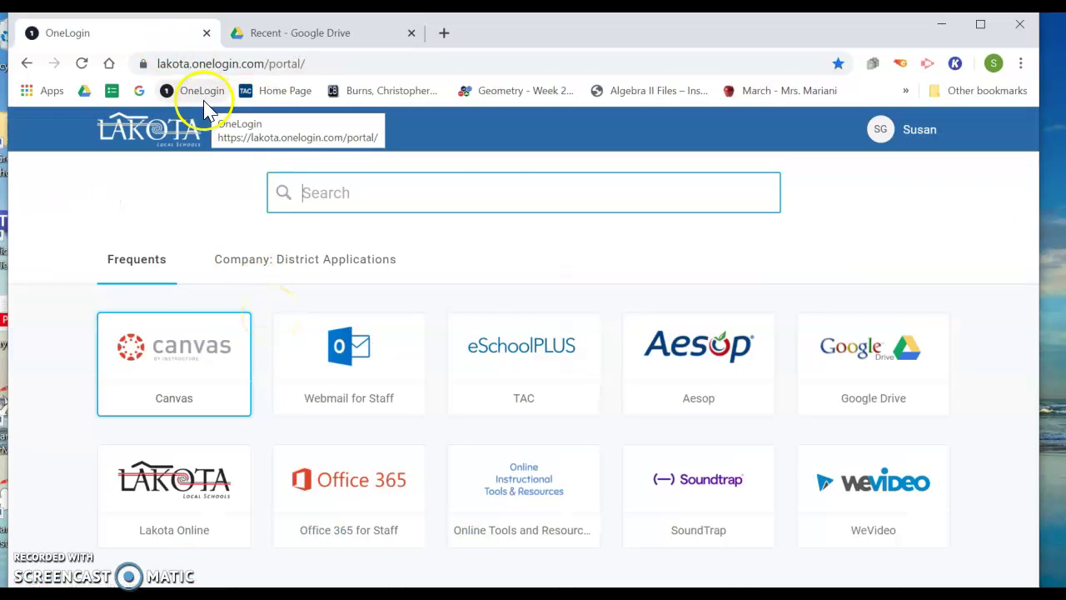
left_click(846, 352)
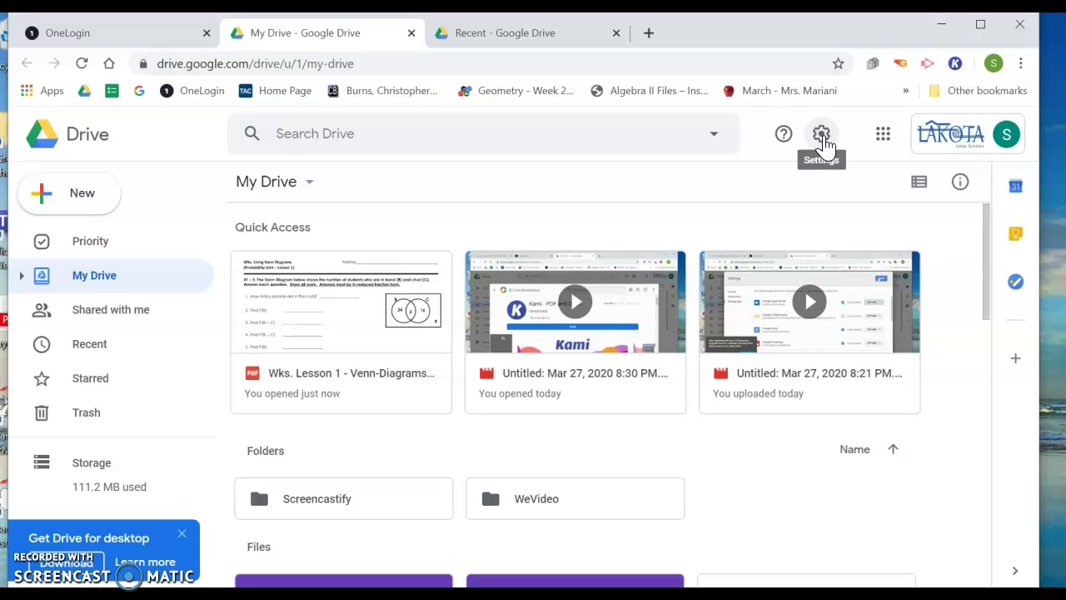
left_click(822, 135)
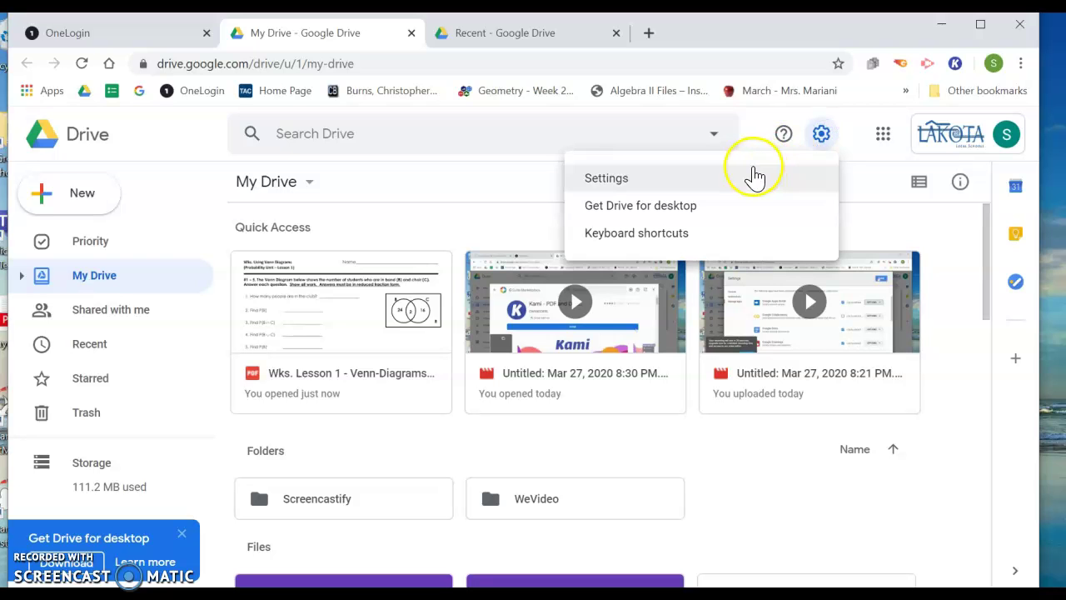
left_click(752, 173)
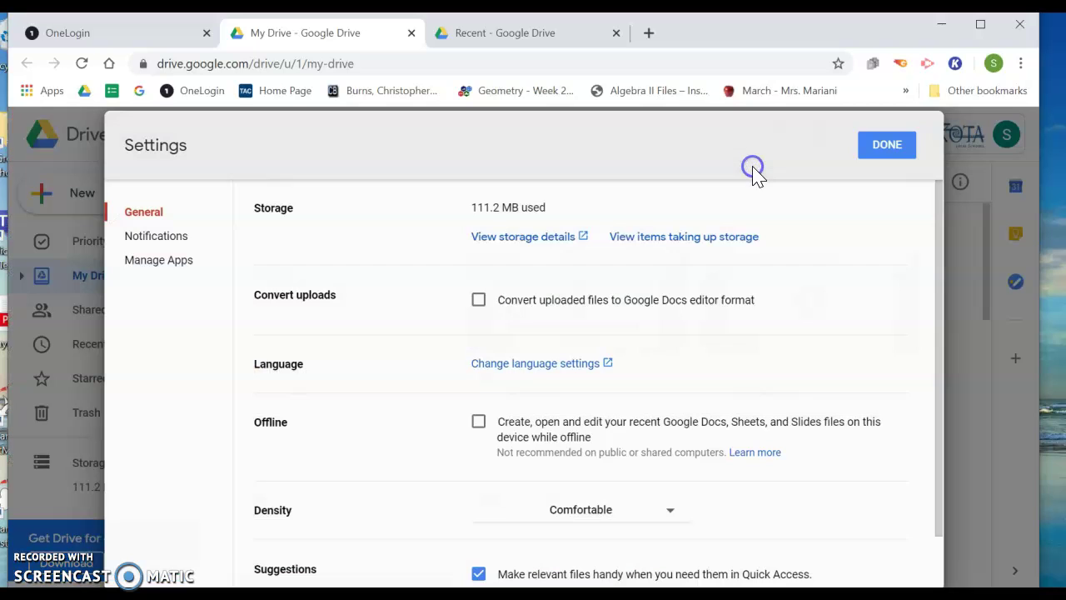
left_click(185, 263)
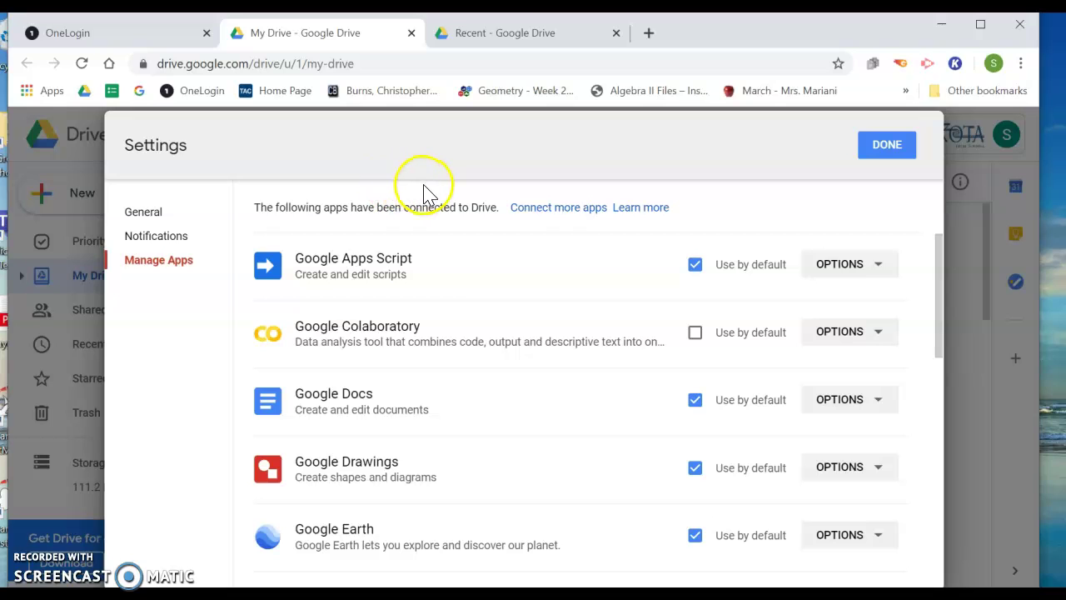
scroll(423, 182, "down", 3)
scroll(423, 181, "up", 3)
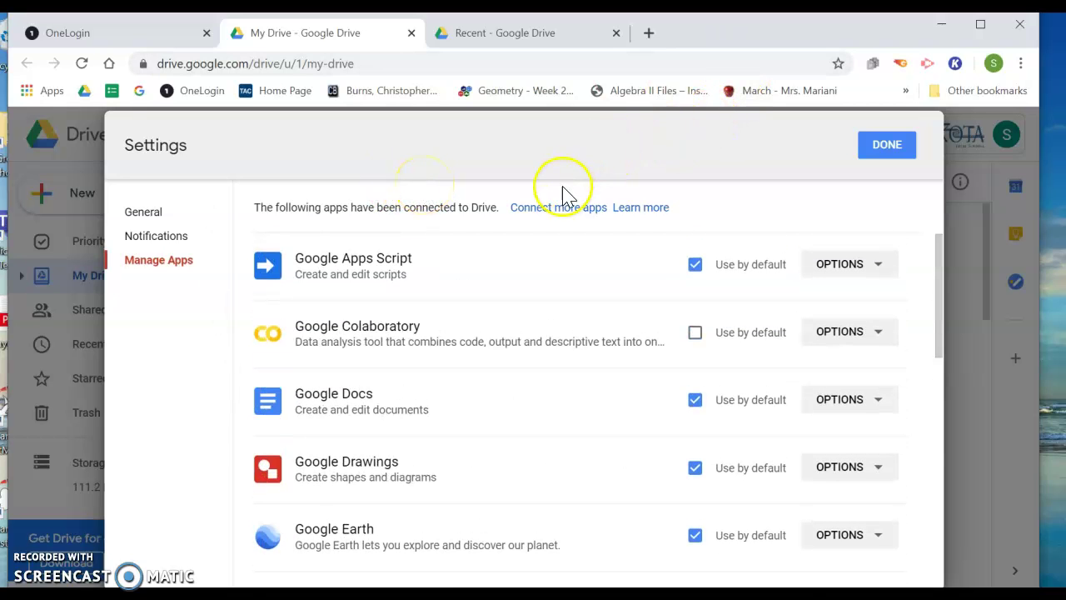
- Find the Kami PDF and document annotation add-on in the G Suite Marketplace and open its details
left_click(558, 213)
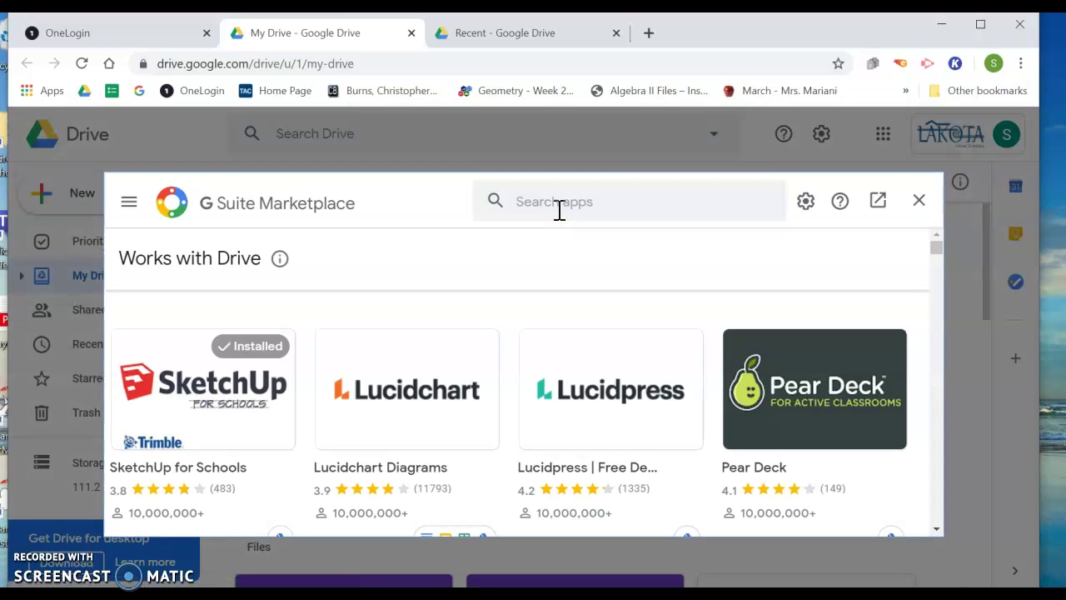
scroll(524, 375, "down", 3)
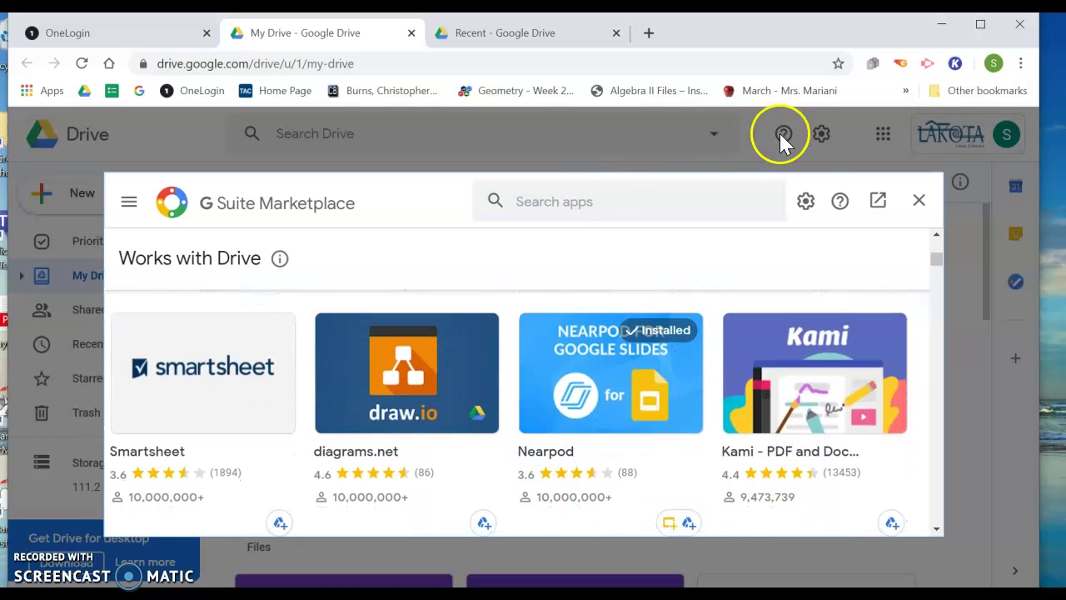
left_click(819, 345)
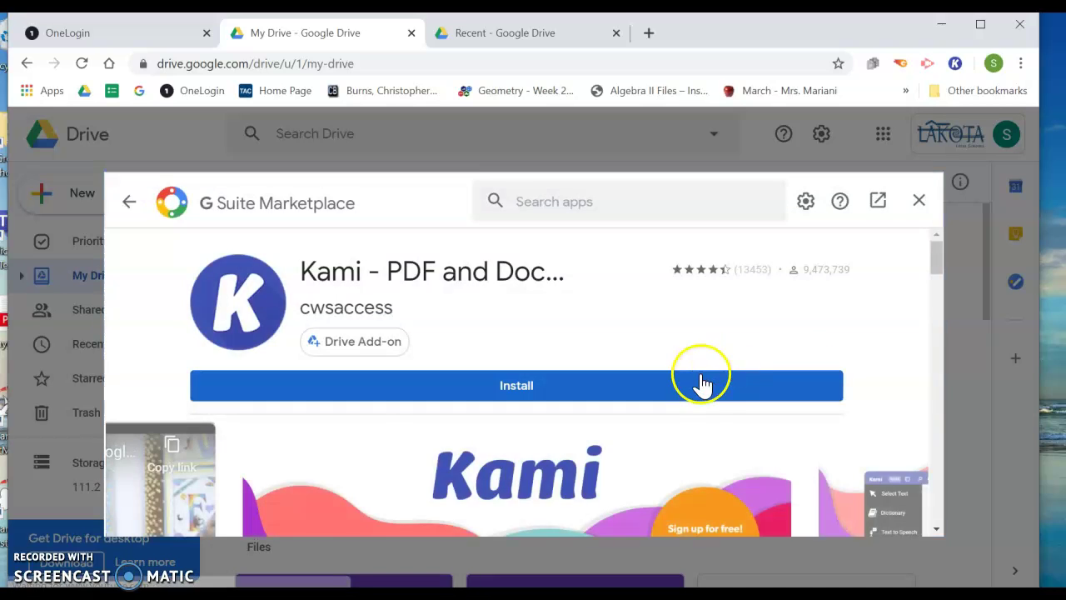
- Install the Kami add-on, choosing the school Google account and allowing the access permissions it requests
left_click(702, 383)
left_click(638, 456)
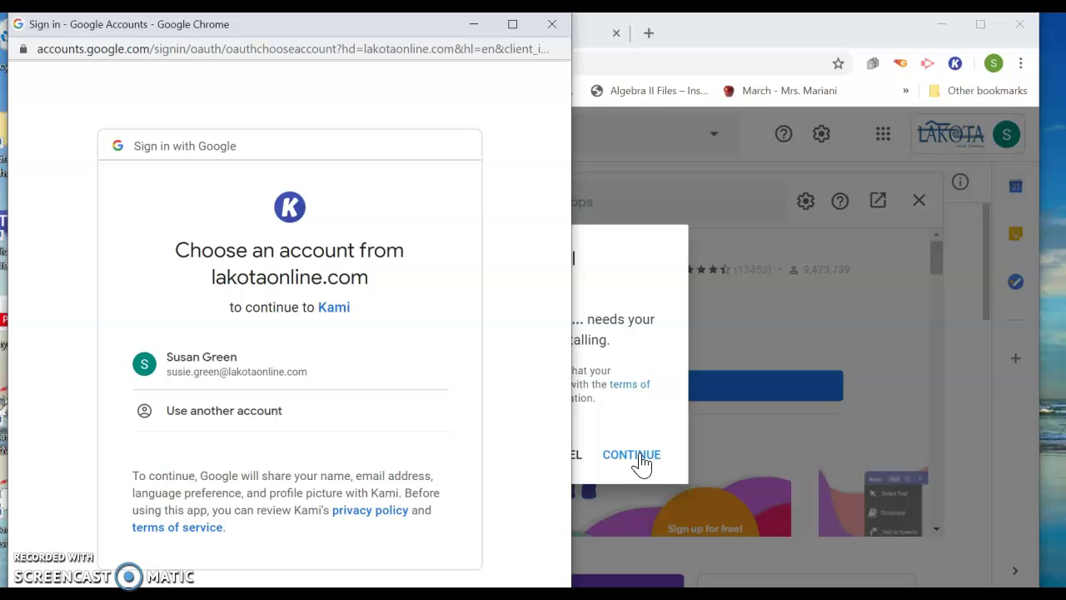
left_click(296, 369)
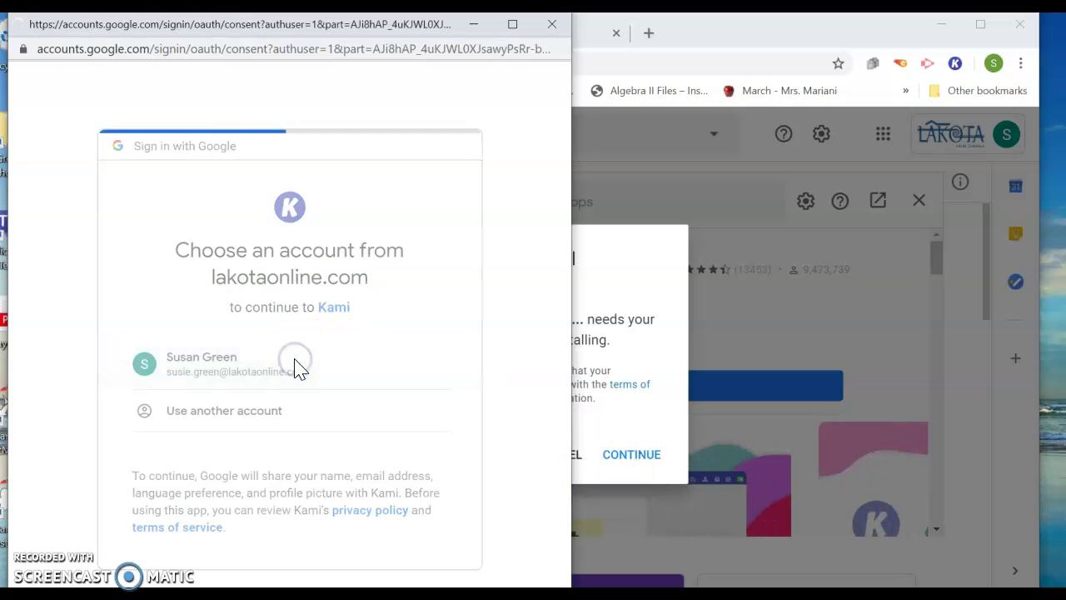
scroll(295, 369, "down", 5)
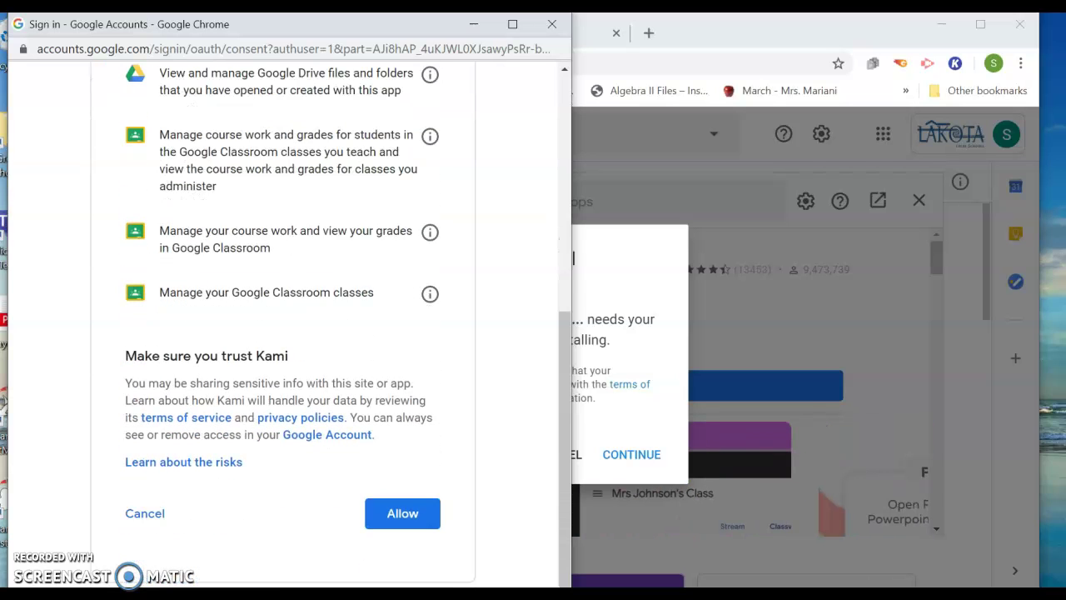
left_click(400, 517)
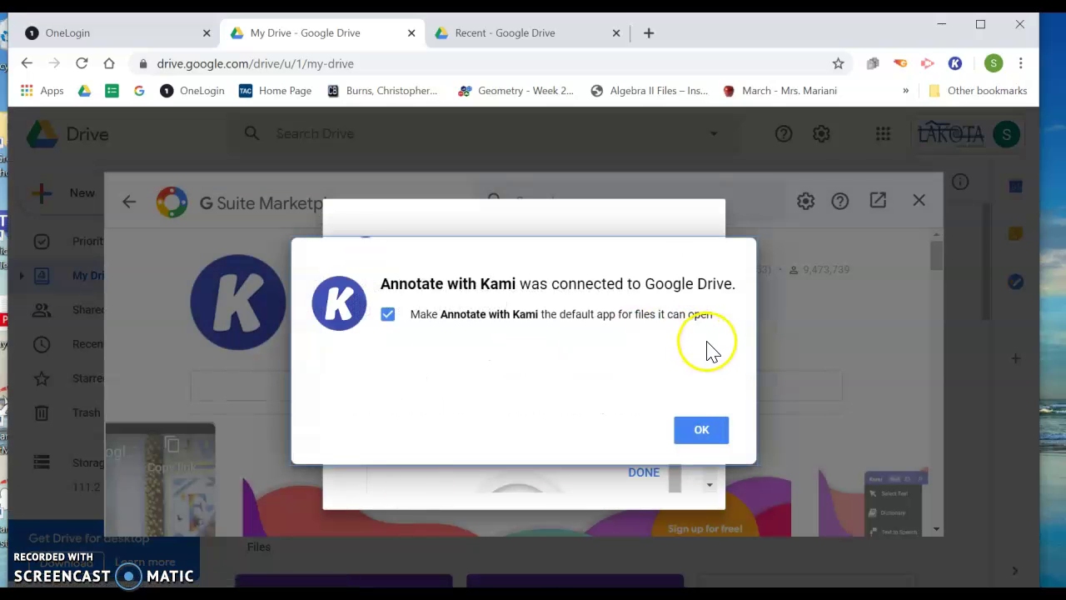
- Accept Annotate with Kami as the default app for files it can open and return to My Drive
left_click(699, 431)
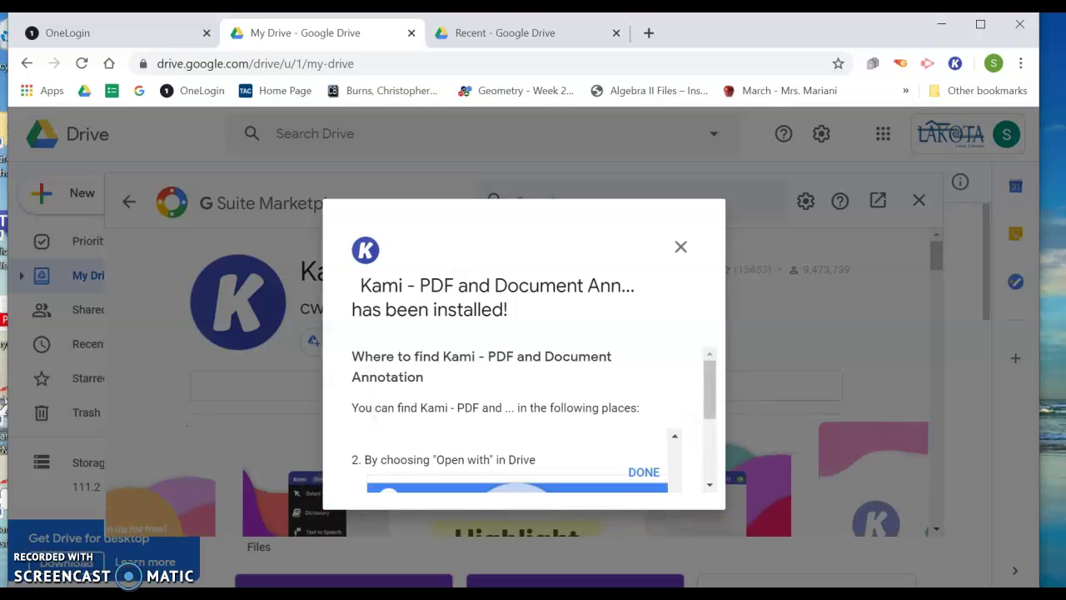
left_click(681, 249)
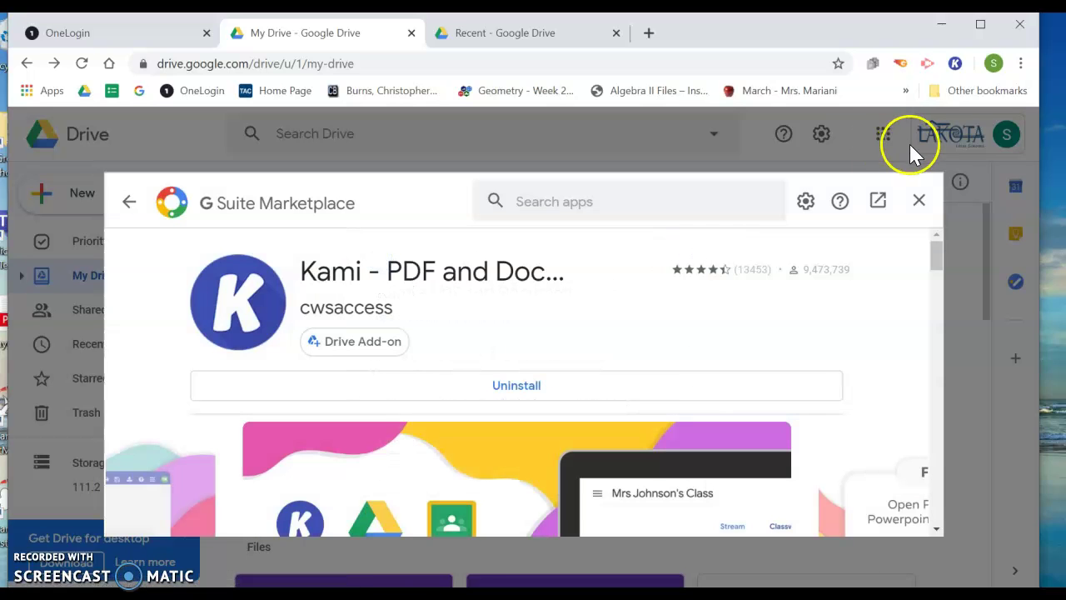
left_click(918, 199)
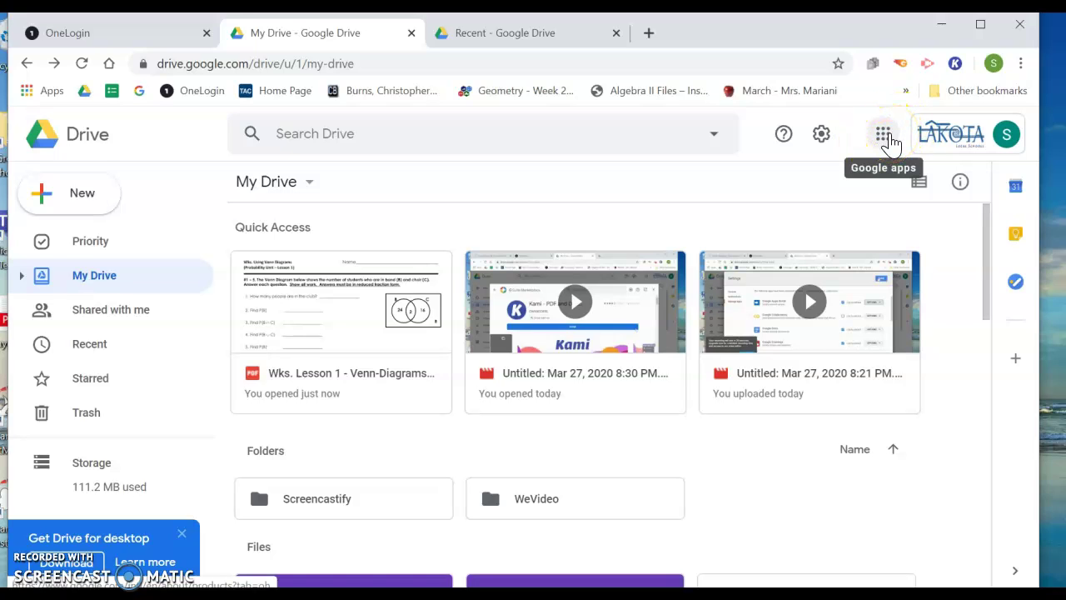
- Launch the Kami PDF annotation app from the Google apps list in Drive
left_click(885, 139)
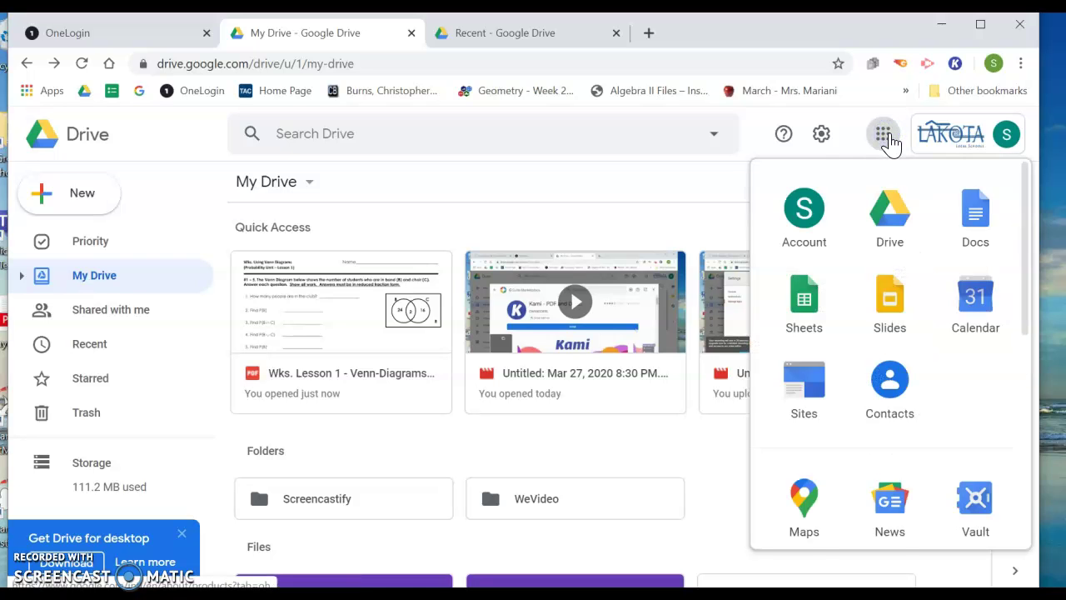
scroll(889, 333, "down", 5)
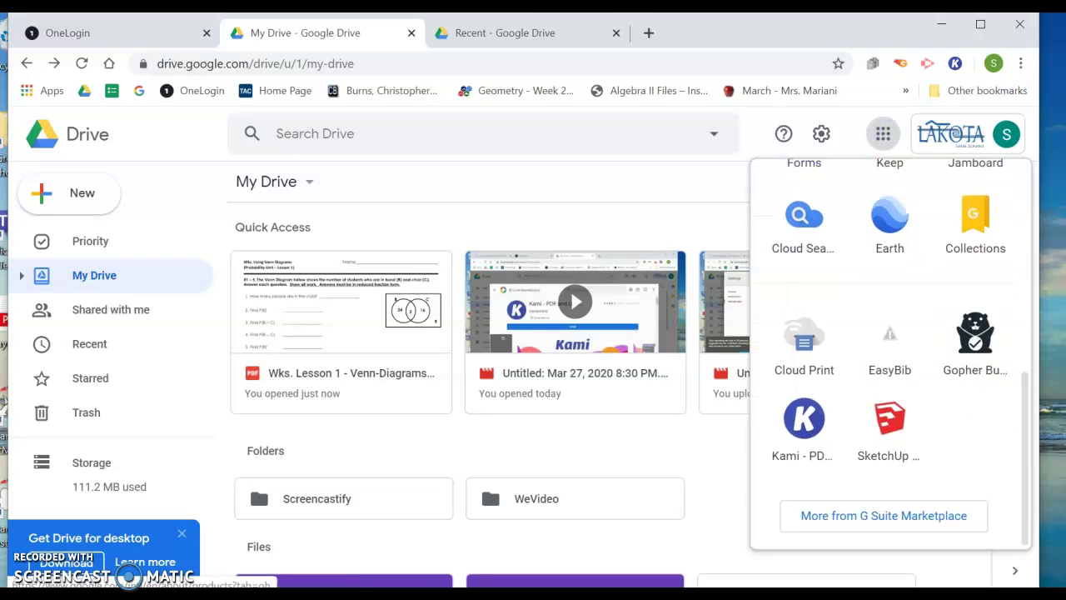
left_click(801, 427)
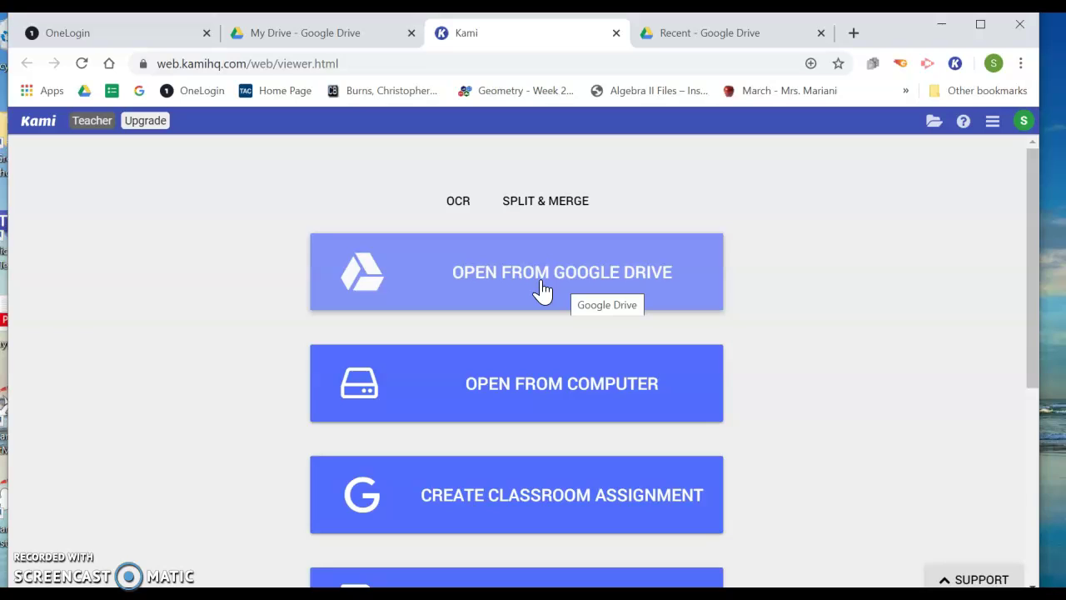
- Try to sign in to Google storage to open a Google Drive file in Kami, and dismiss the file picker
left_click(510, 372)
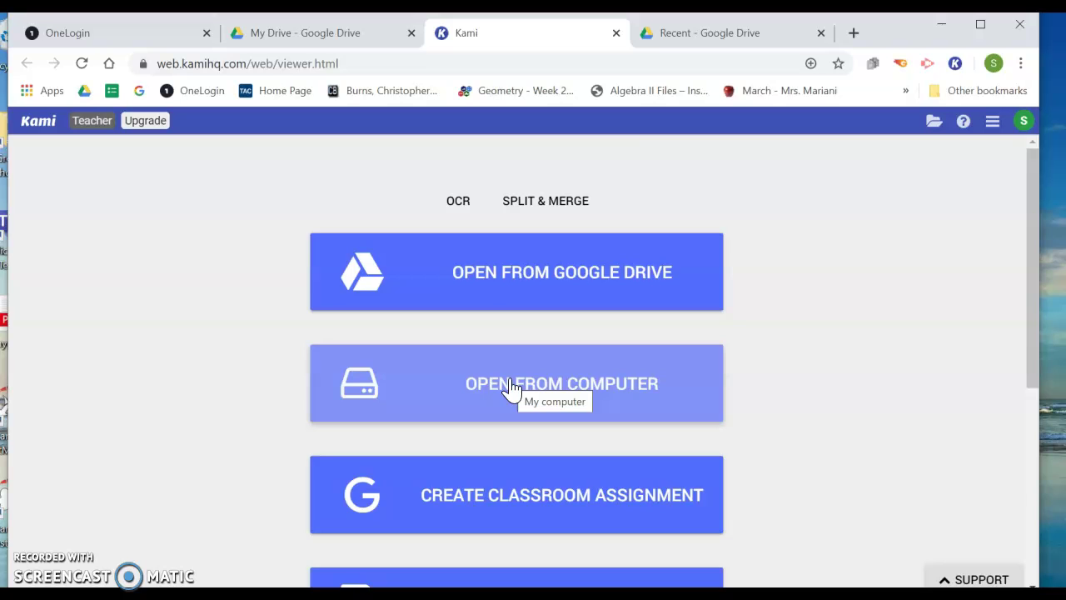
left_click(535, 257)
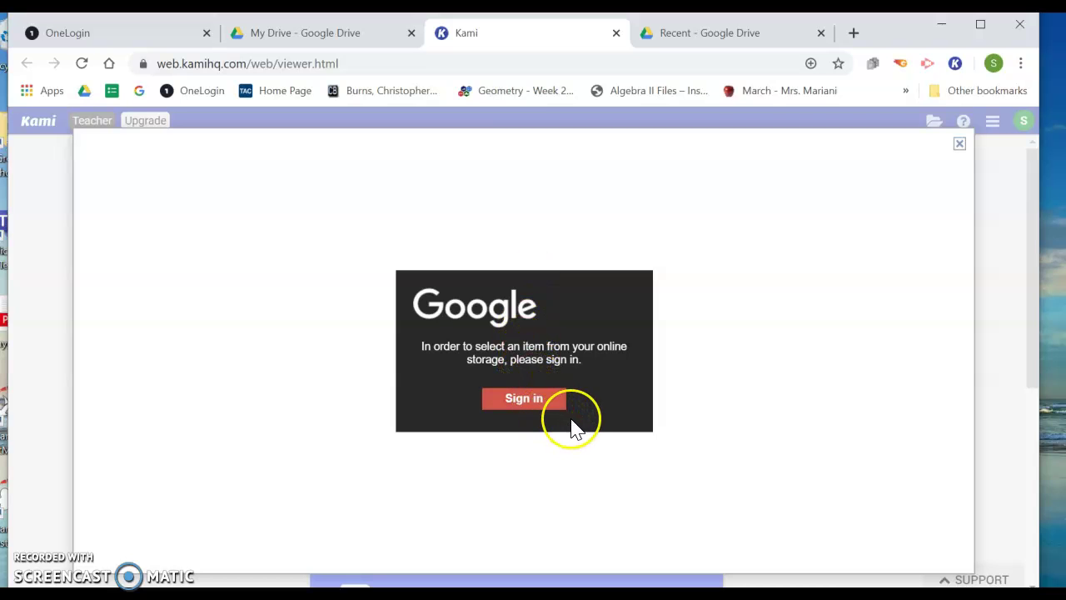
left_click(534, 408)
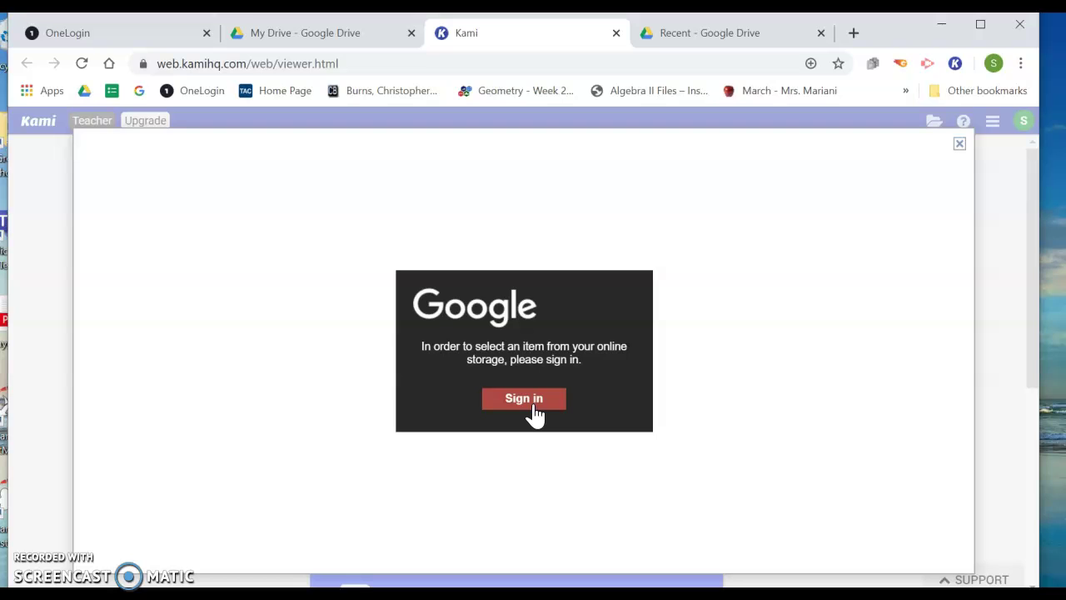
left_click(533, 408)
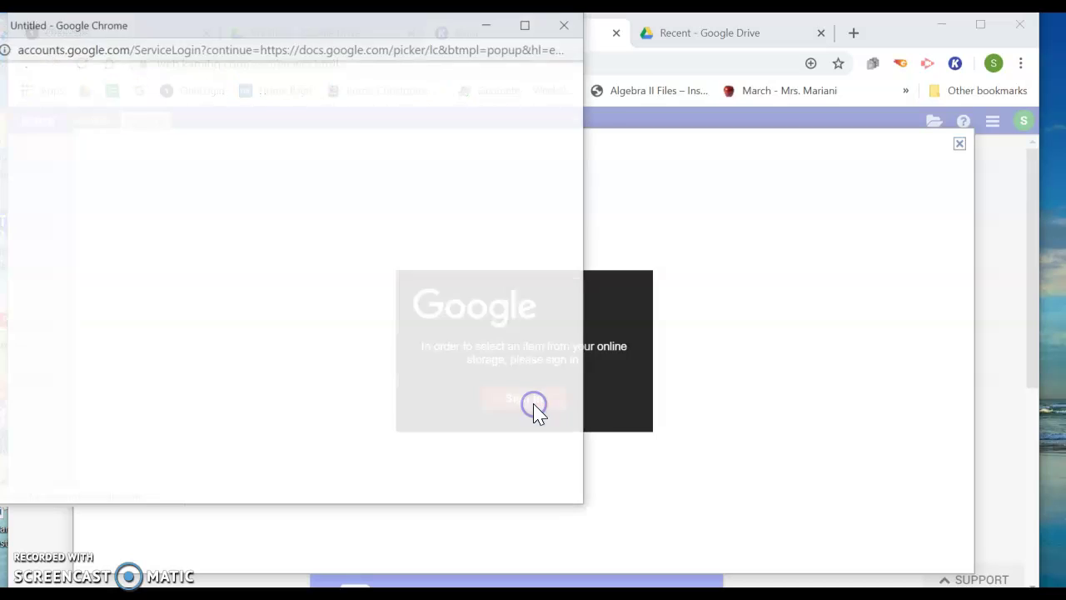
left_click(533, 408)
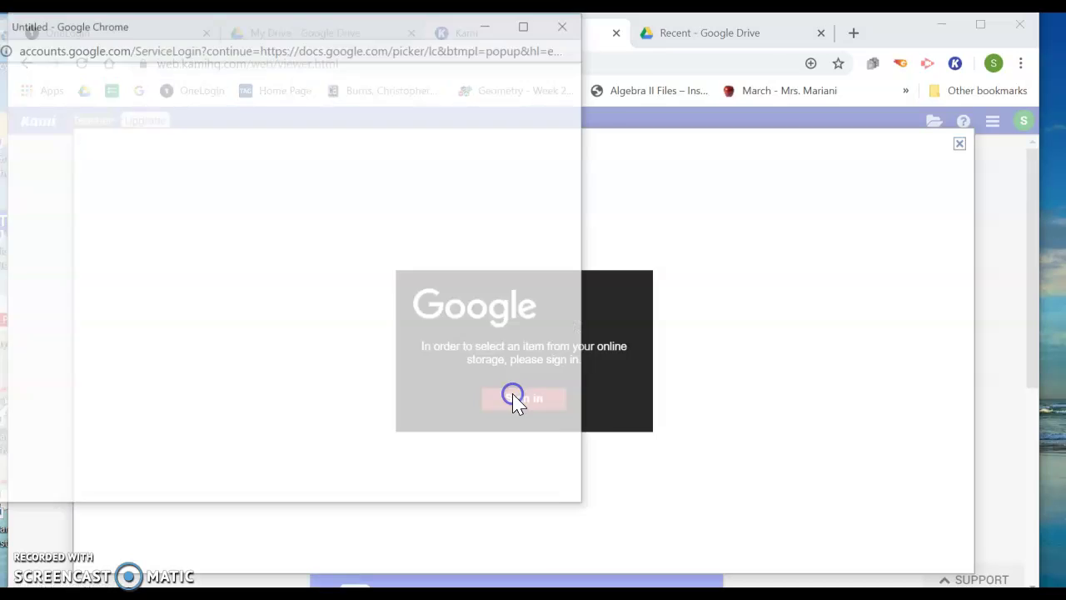
left_click(552, 321)
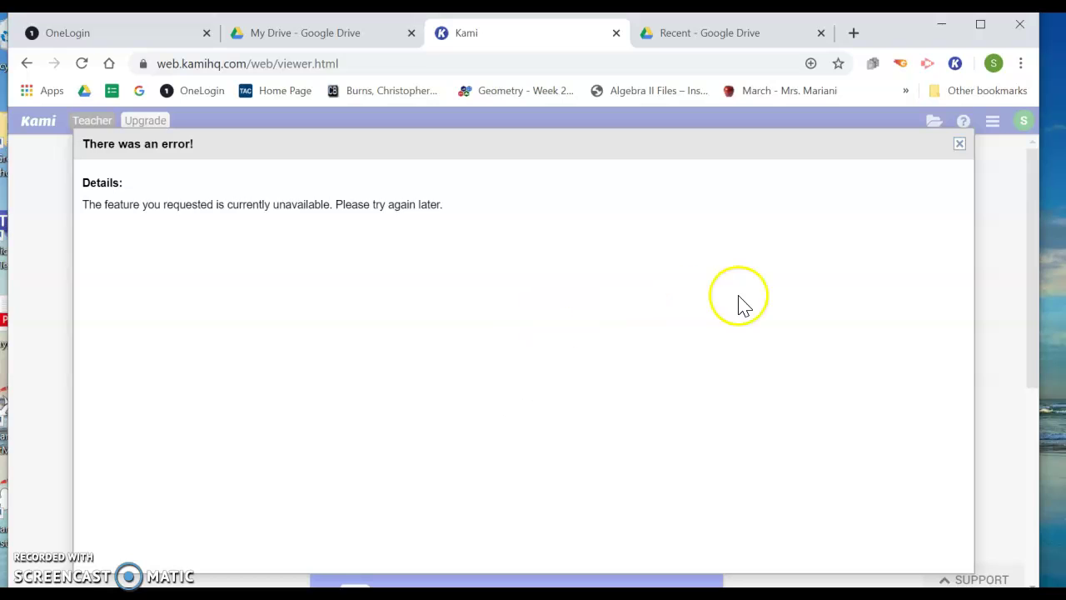
left_click(957, 145)
- Open the Kami account settings and find the Google Drive installation option
left_click(1024, 122)
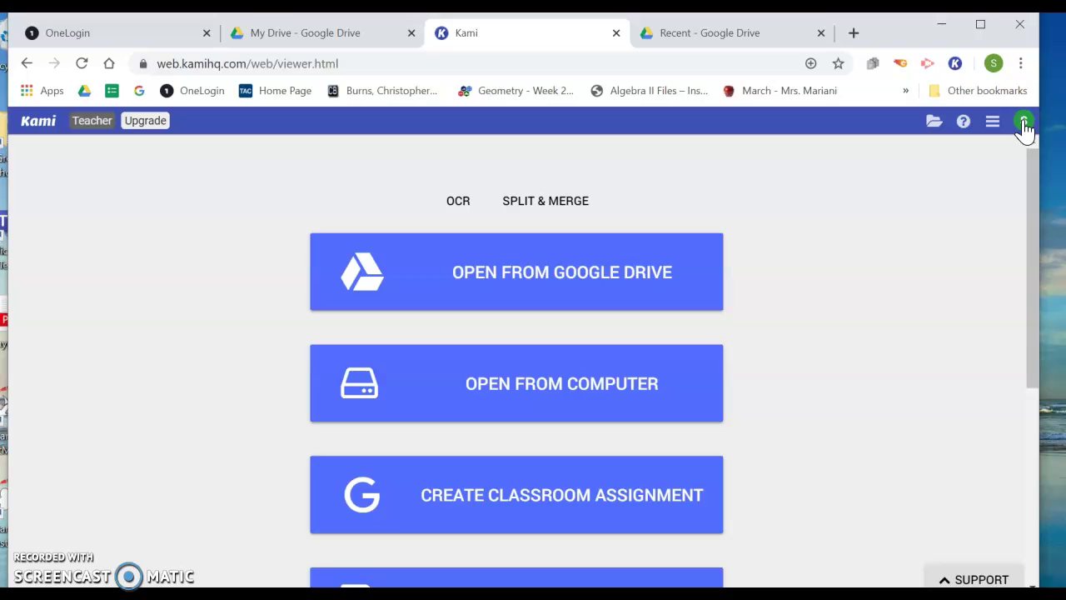
left_click(1023, 122)
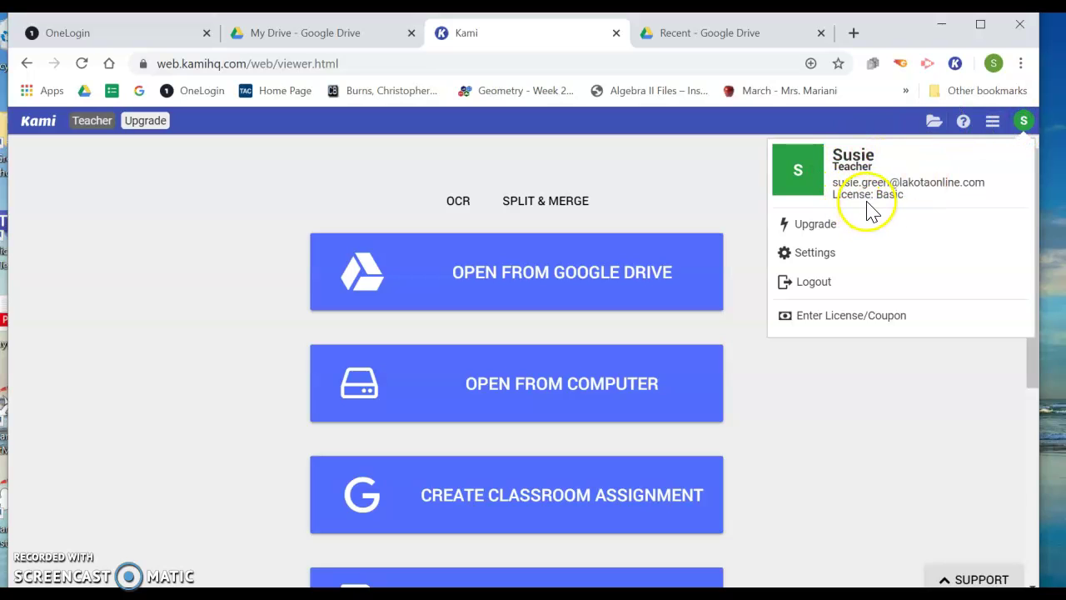
left_click(829, 259)
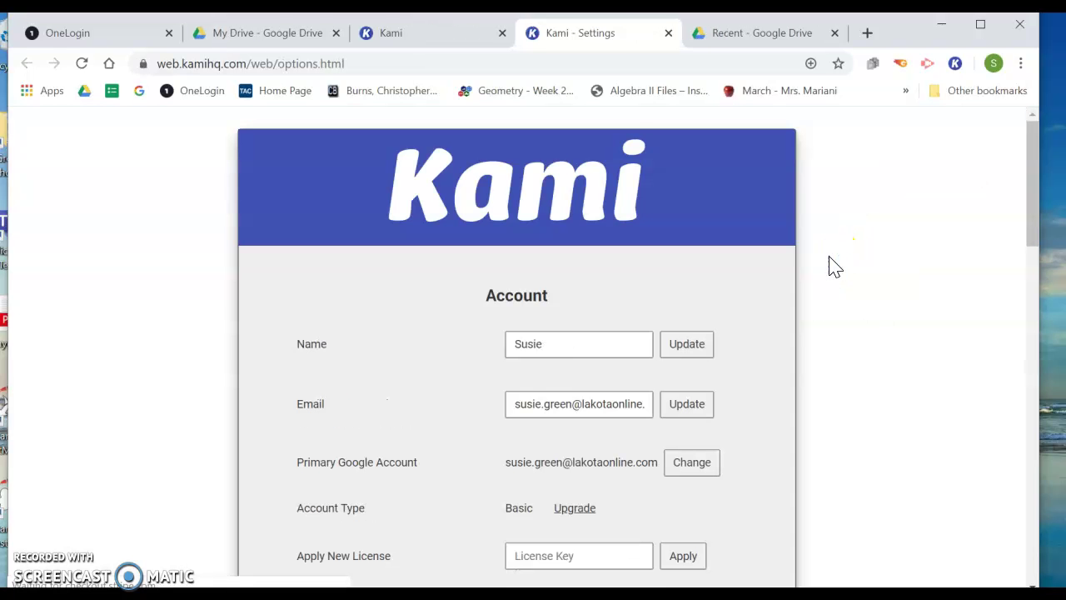
scroll(833, 266, "down", 6)
scroll(649, 353, "down", 5)
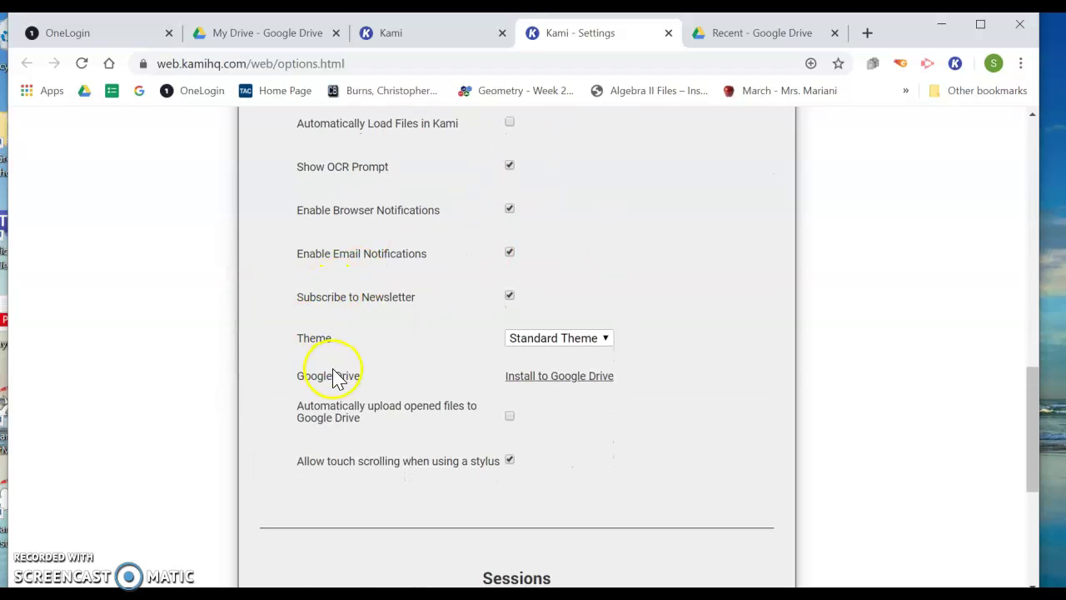
- Install Kami to Google Drive with the school Google account, allow the requested access, and close the settings page
left_click(571, 382)
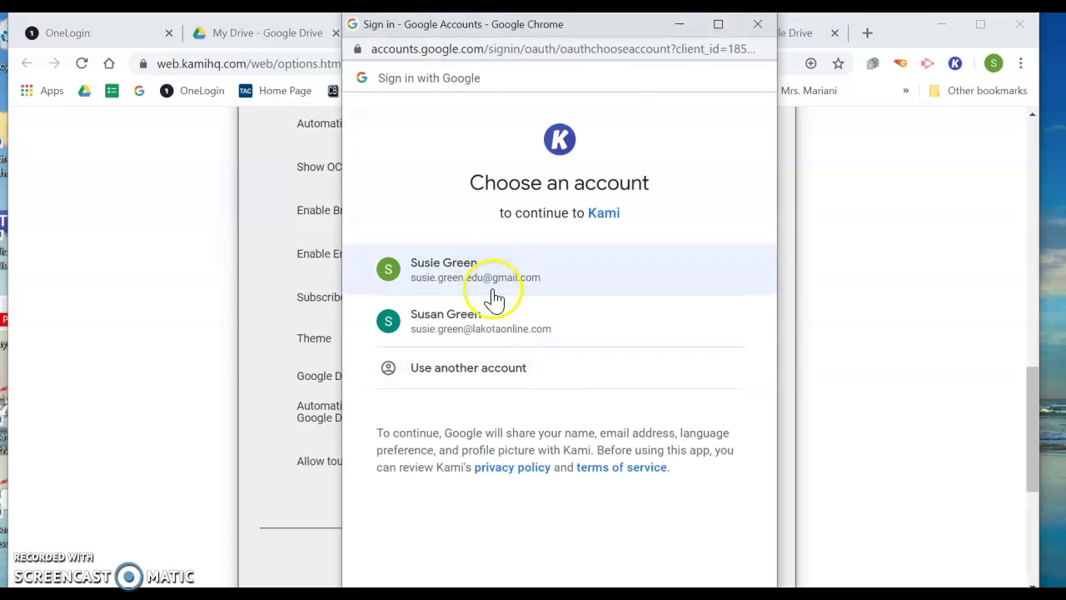
left_click(494, 321)
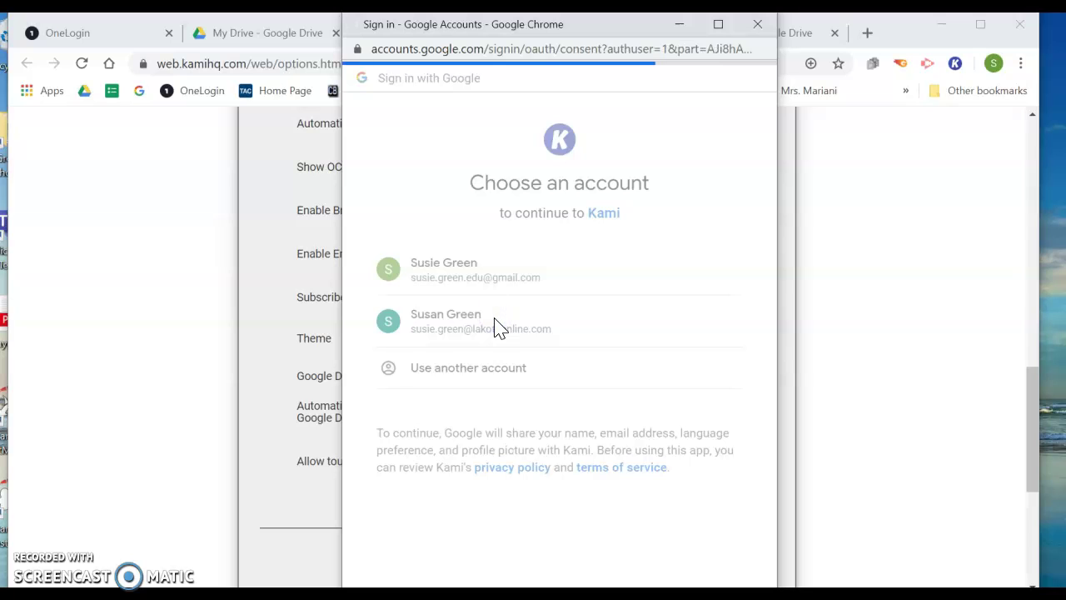
scroll(733, 297, "down", 4)
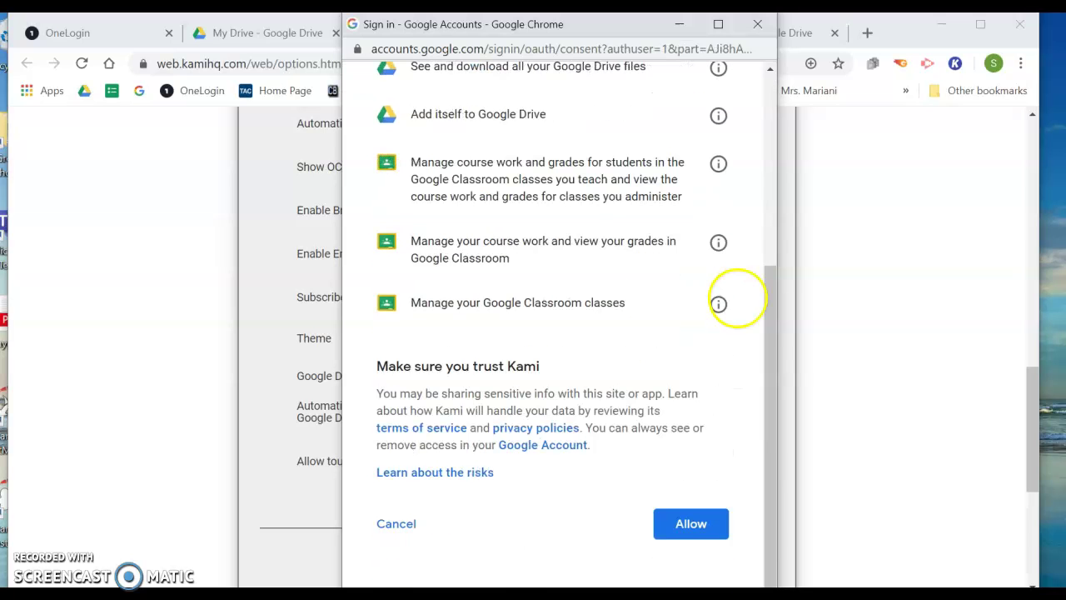
left_click(690, 524)
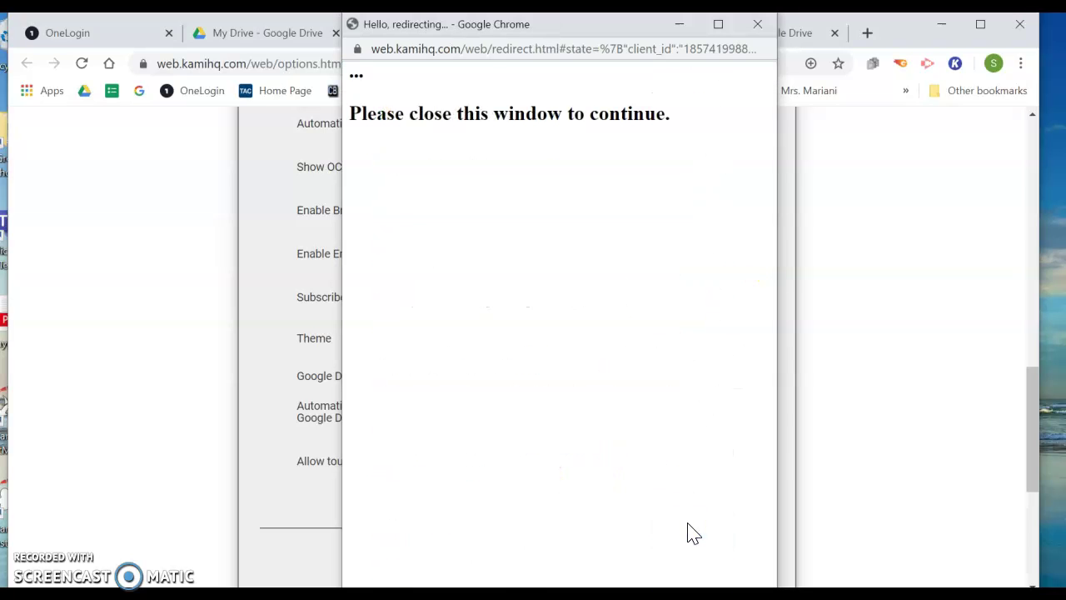
left_click(809, 414)
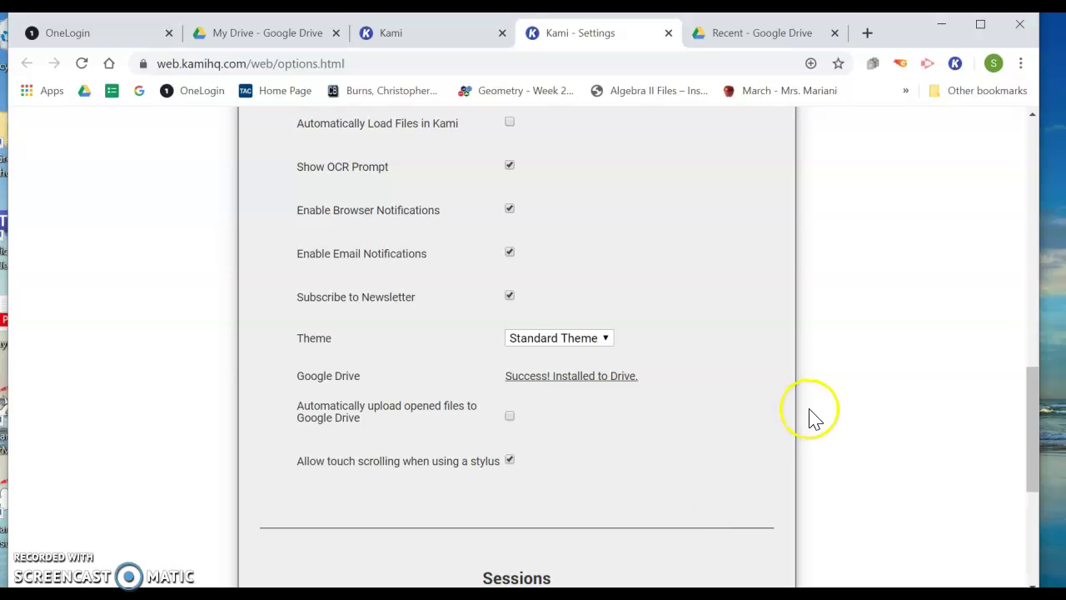
scroll(811, 416, "down", 4)
scroll(812, 417, "up", 8)
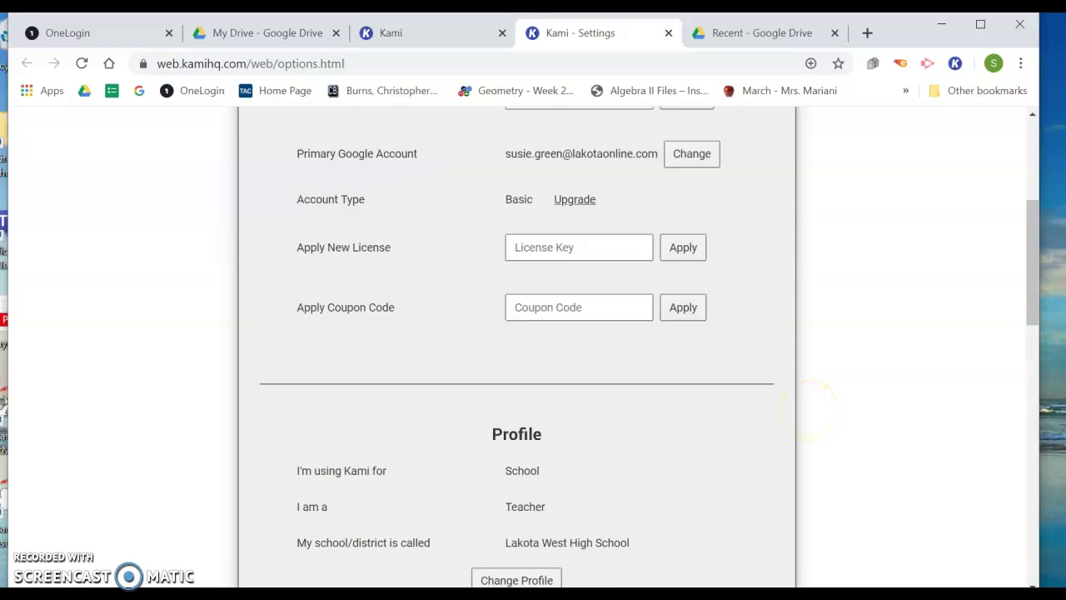
scroll(812, 412, "up", 3)
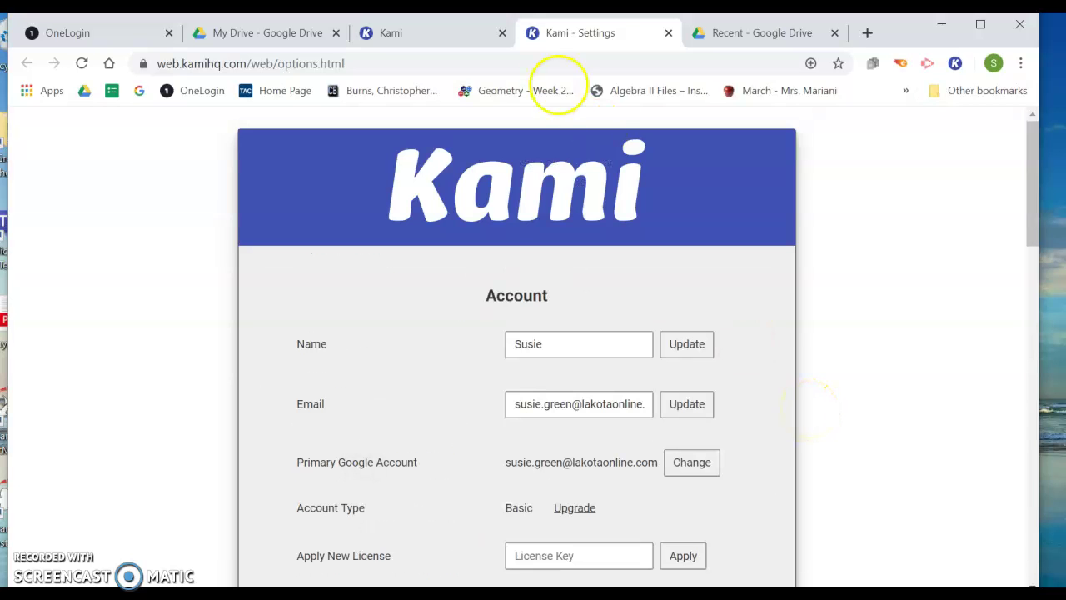
left_click(668, 33)
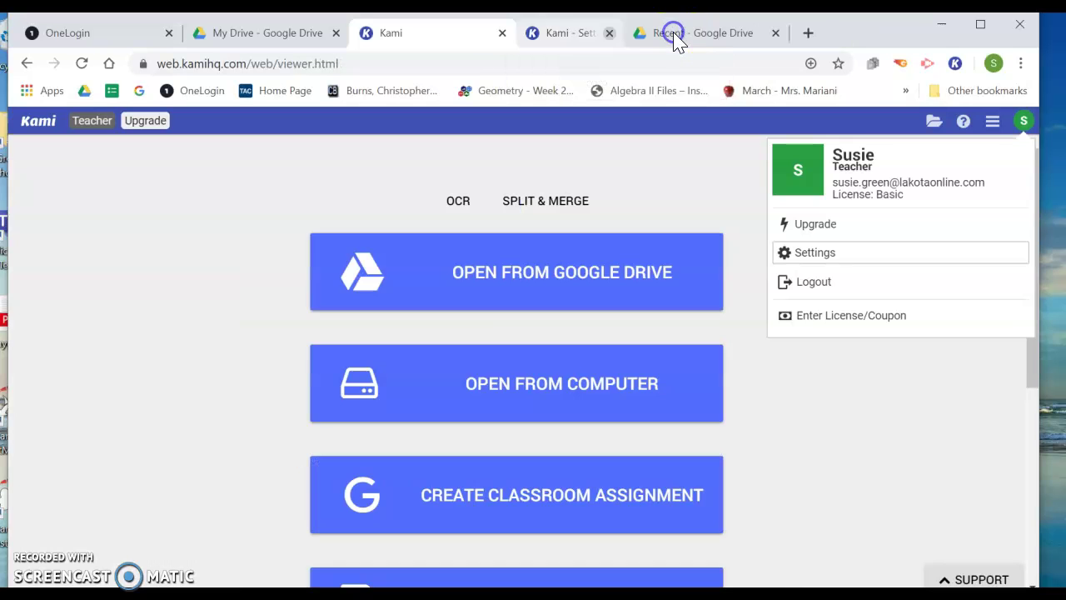
- Open the Wks. Lesson 1 - Venn-Diagrams PDF from Google Drive in Kami, allowing Google Drive access
left_click(575, 272)
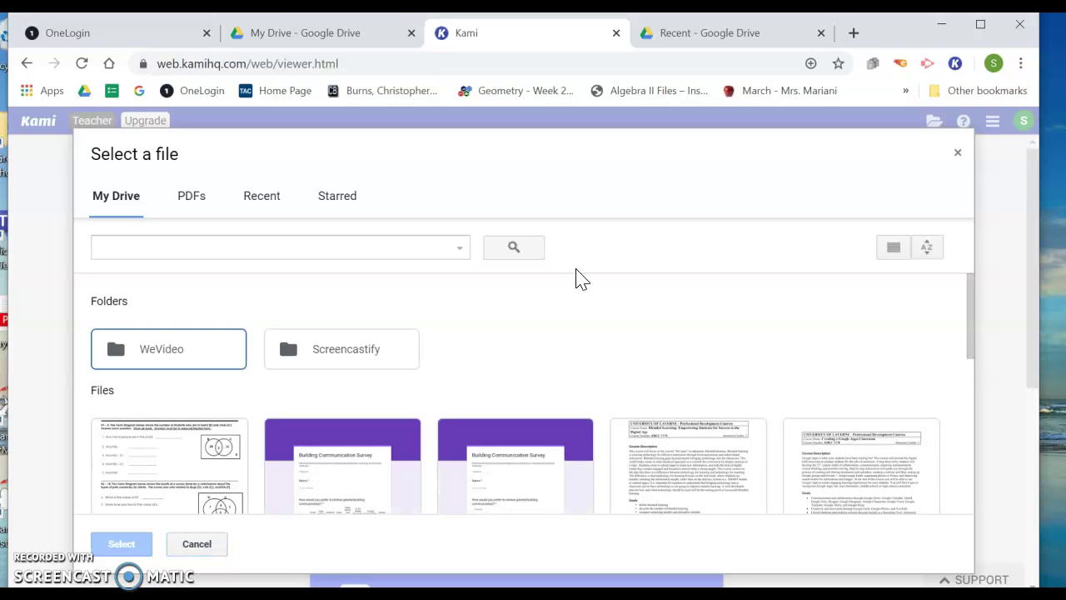
double_click(205, 449)
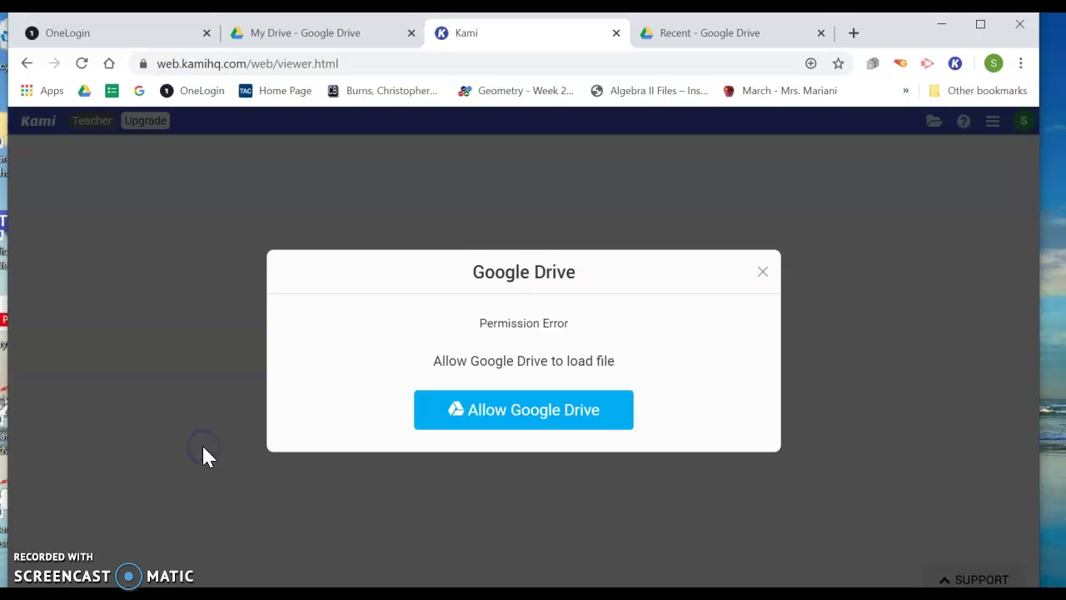
left_click(525, 418)
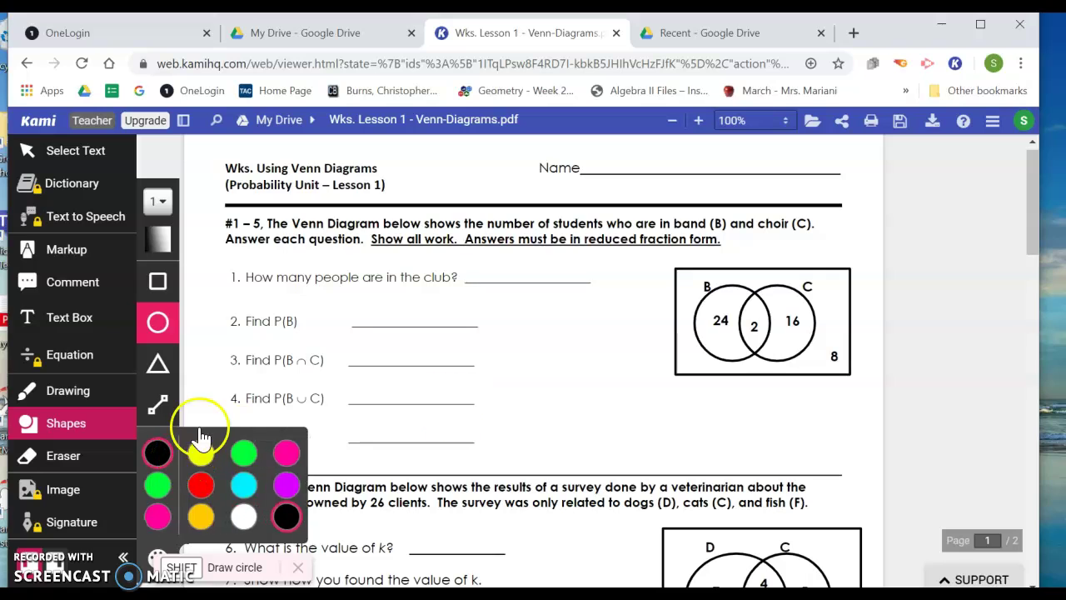
- Add a text box reading "kfjlkfjlskdflkdf" and position it on the answer line of question 1
left_click(79, 319)
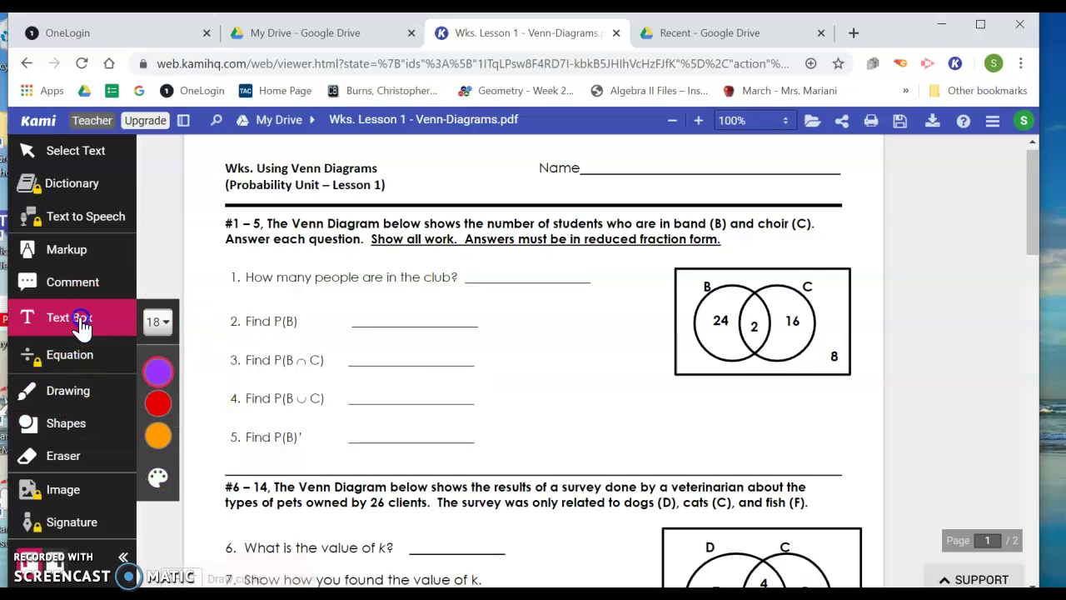
left_click(580, 272)
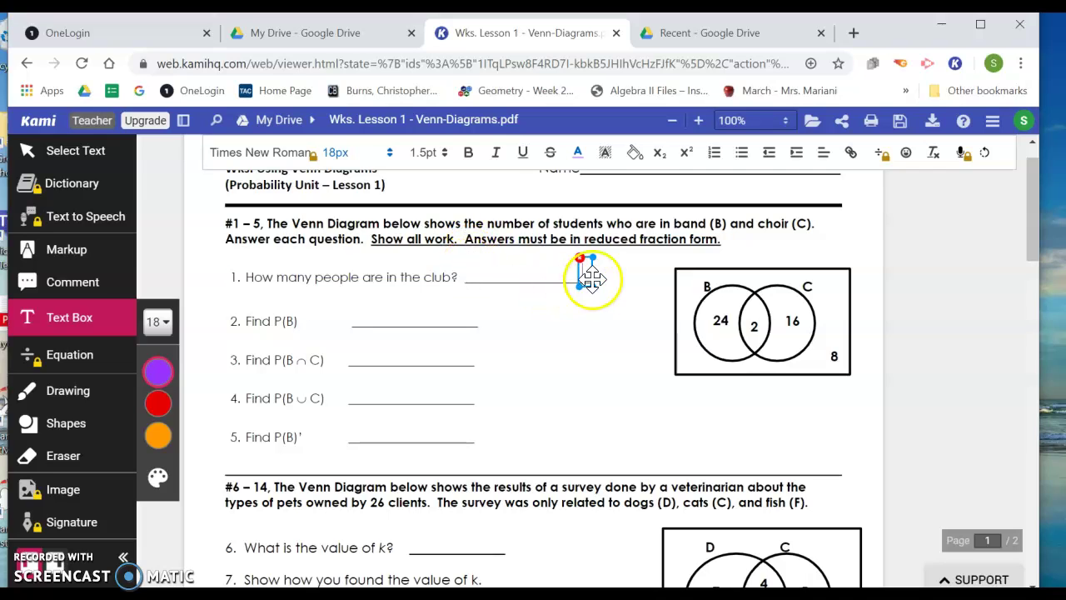
left_click(599, 267)
type("kjlkfjlskdflkdf")
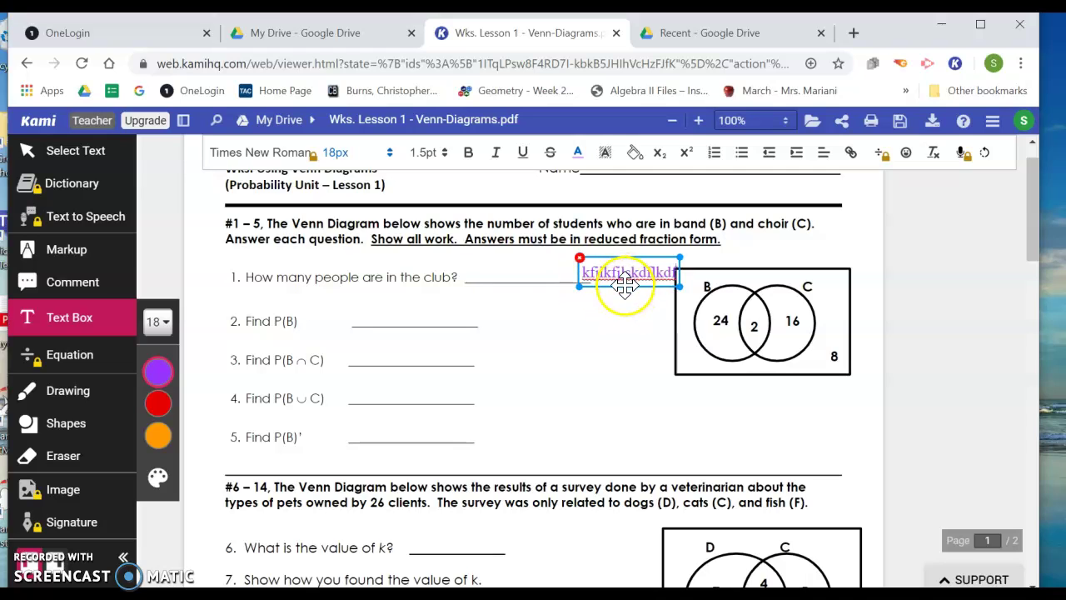
left_click_drag(624, 286, 521, 286)
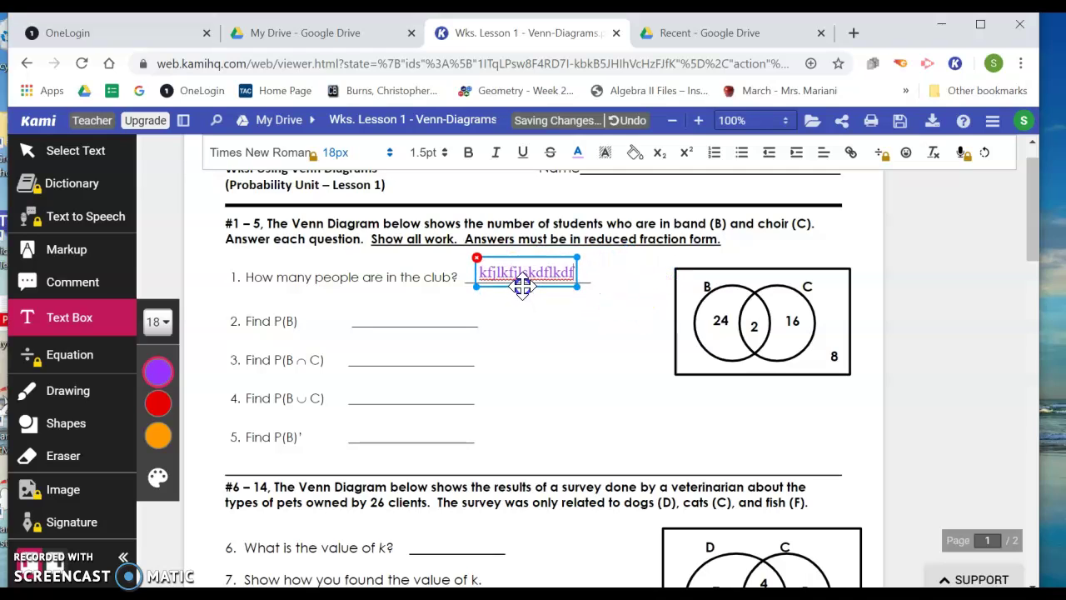
left_click(528, 302)
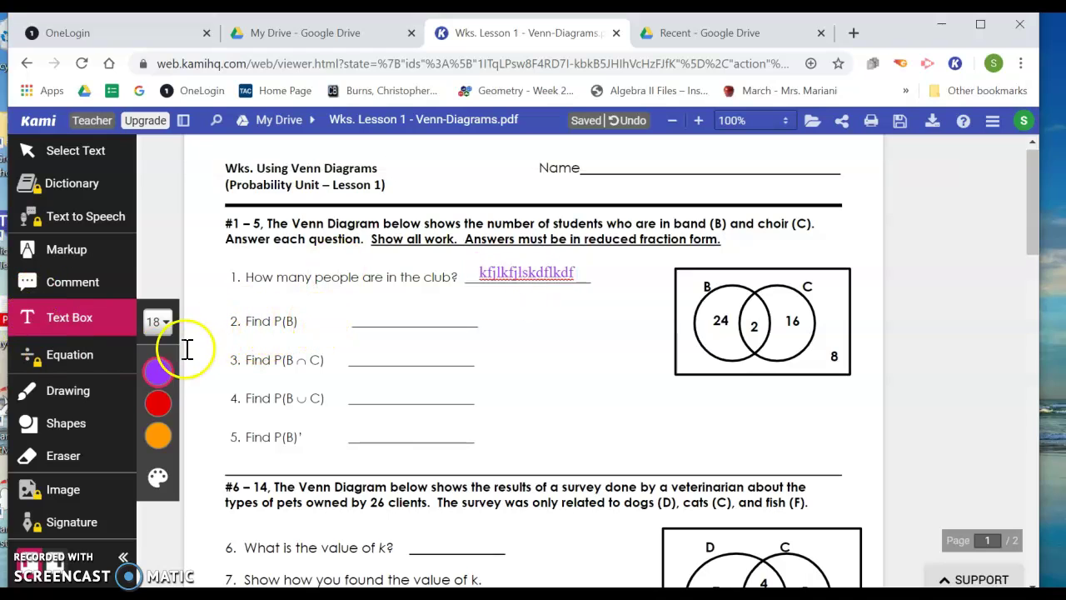
- Add a purple text box reading "12/13" on the answer line of question 2
left_click(157, 371)
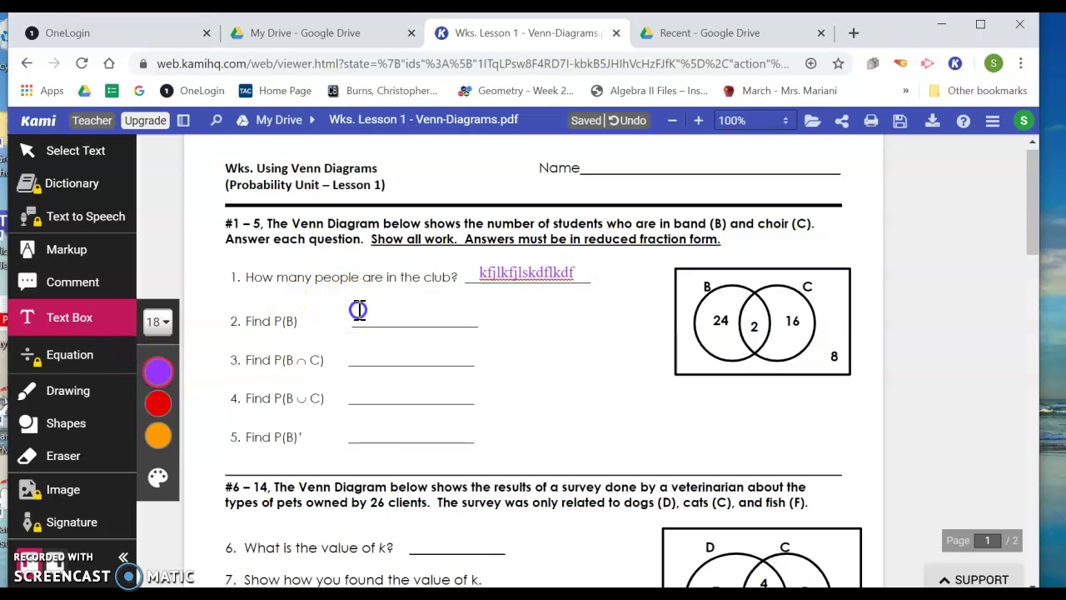
left_click(430, 312)
left_click(481, 277)
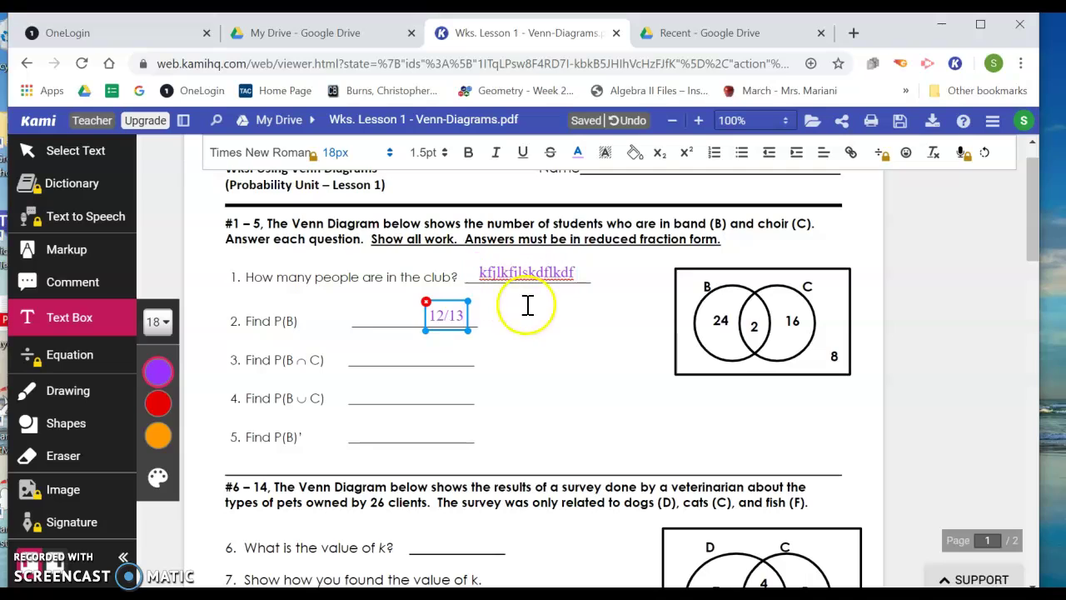
left_click(531, 340)
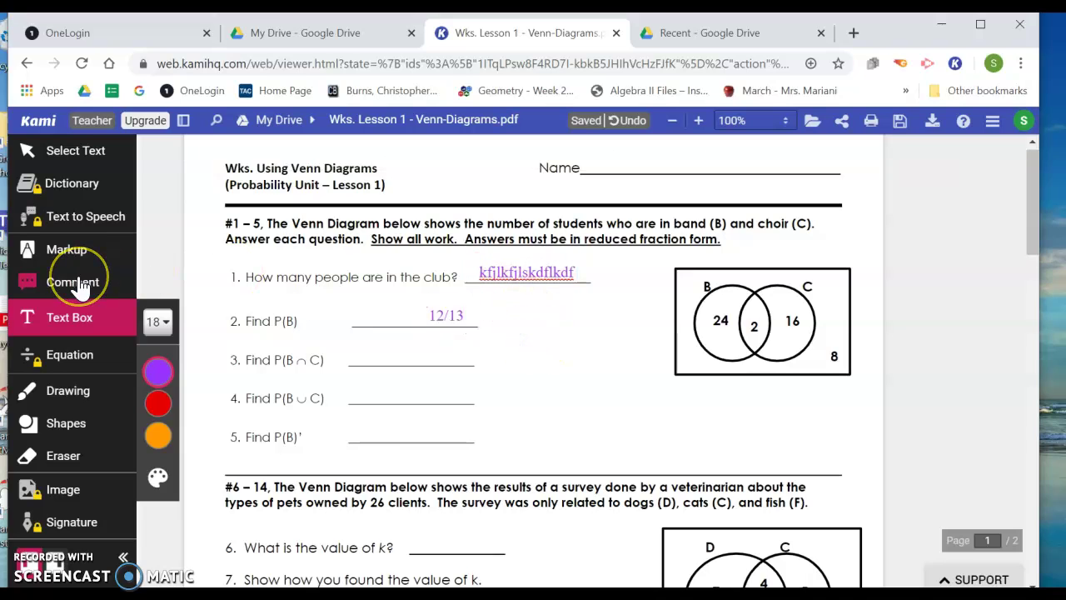
- Handwrite 4/15 by the question 3 answer line with a 0.1-width magenta drawing stroke, and close the worksheet
left_click(67, 389)
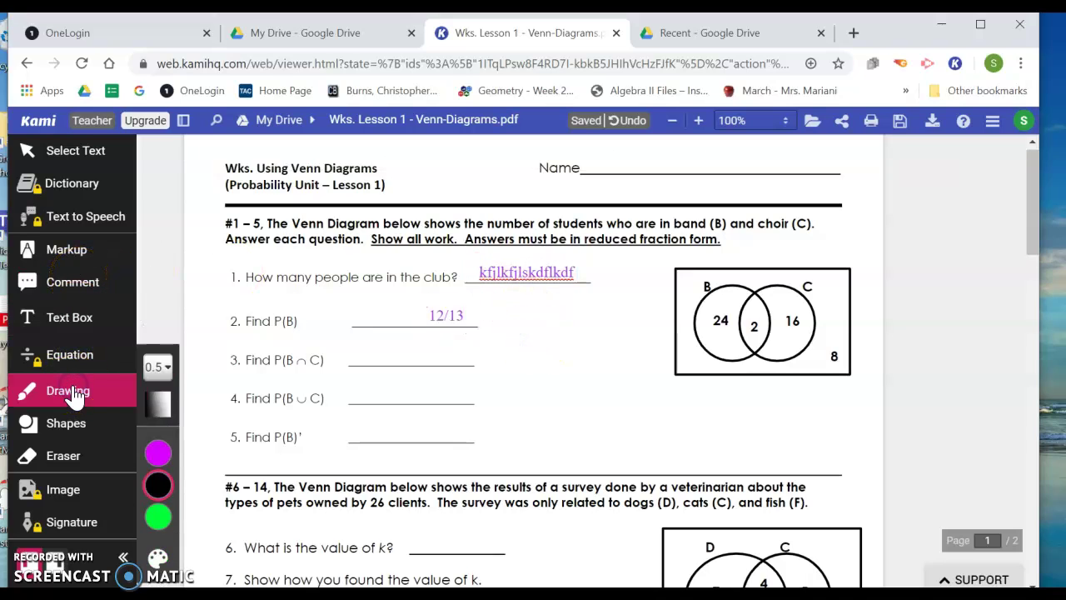
left_click(156, 366)
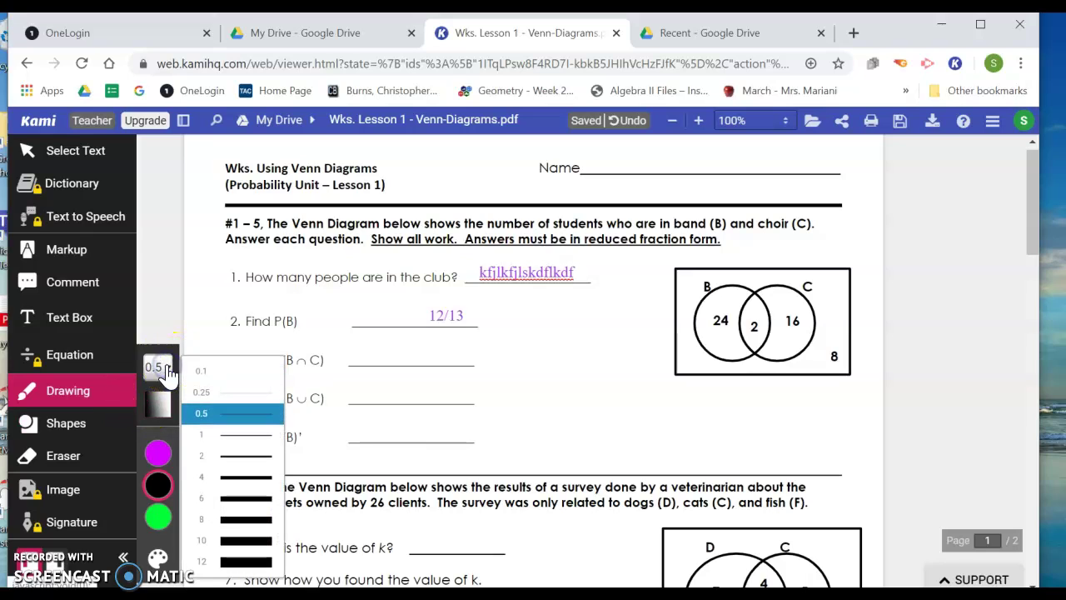
left_click(219, 376)
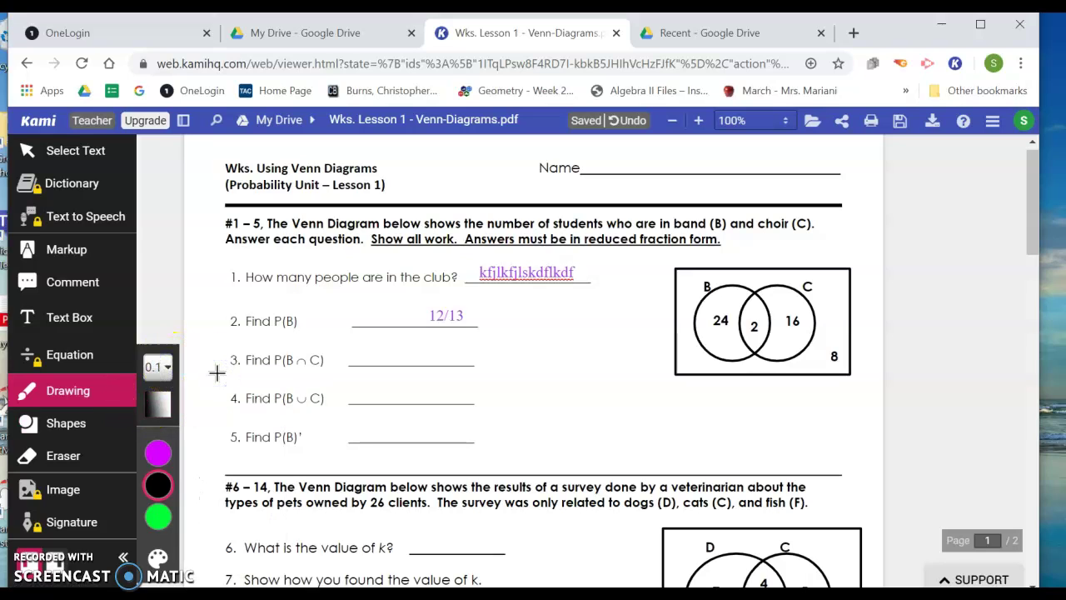
mouse_move(157, 485)
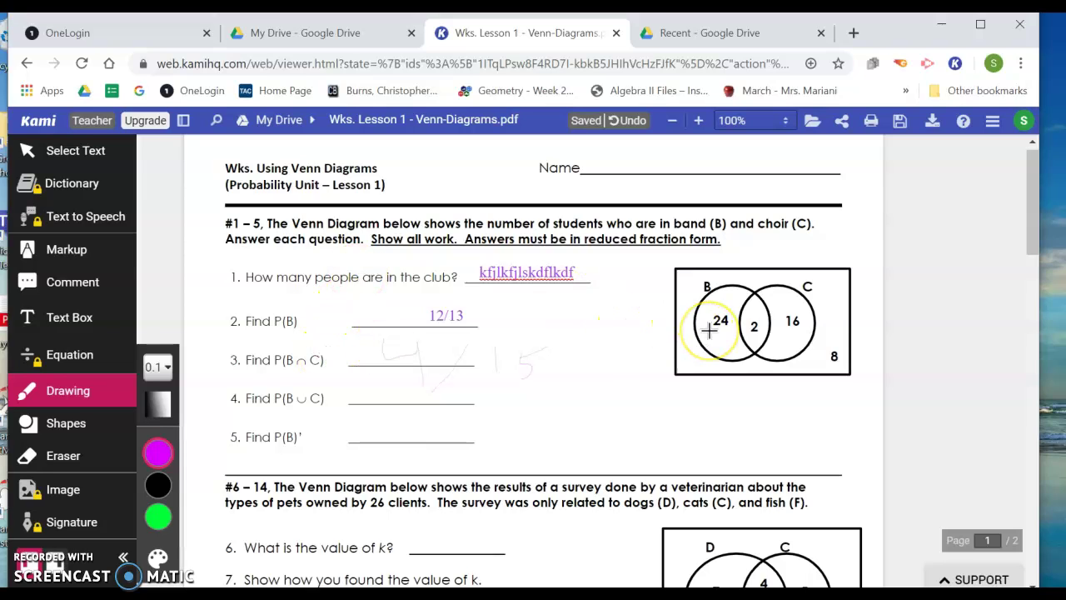
left_click(616, 33)
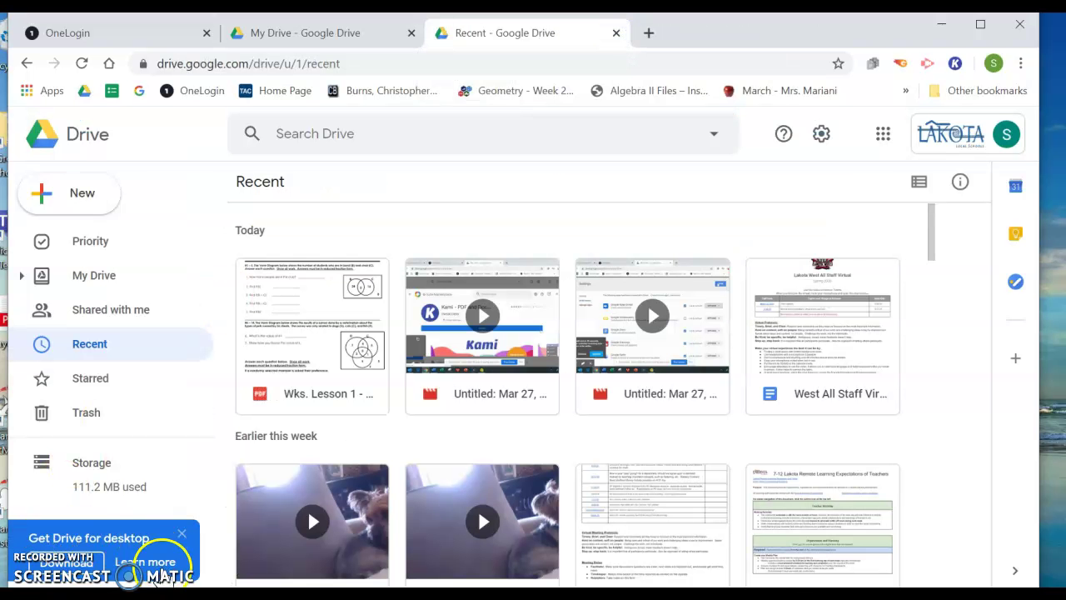